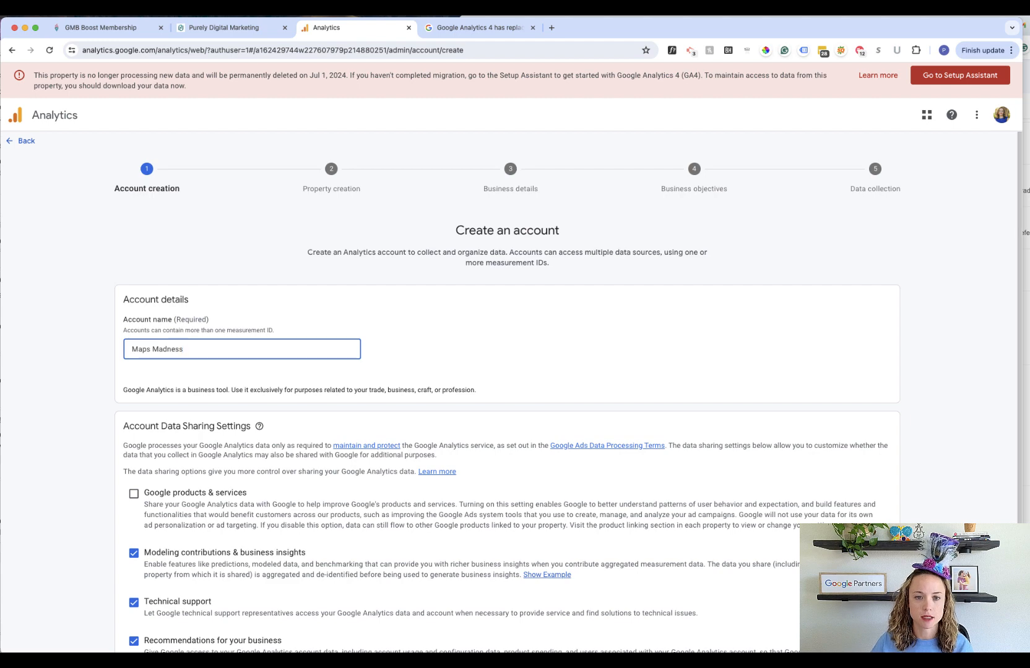
- Review the data sharing settings for the Maps Madness account, keep them as they are and continue to property creation
scroll(276, 356, "down", 3)
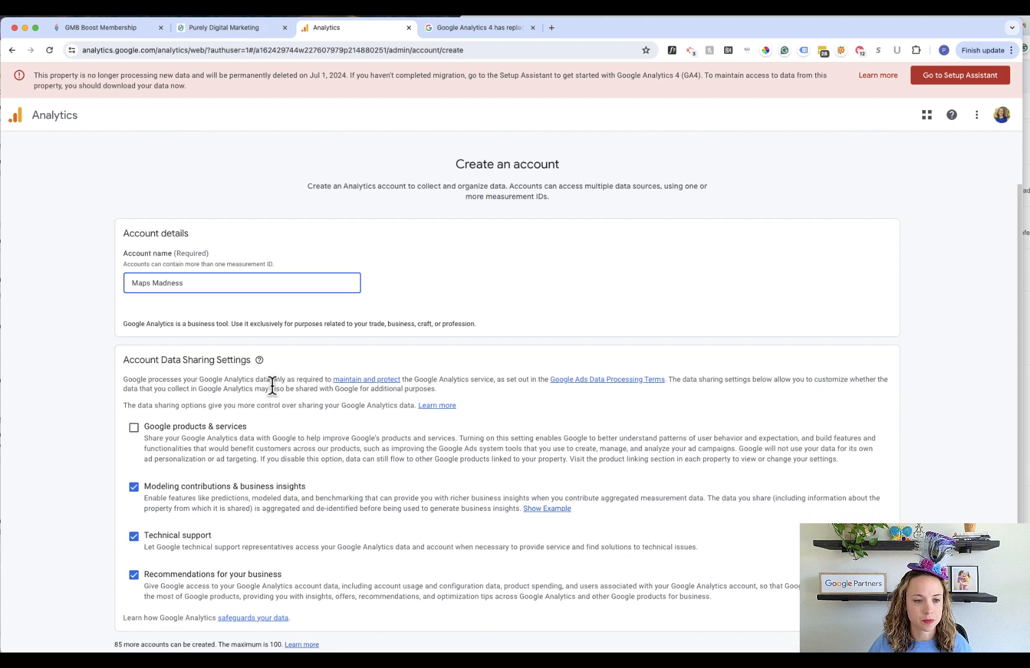
scroll(272, 385, "down", 3)
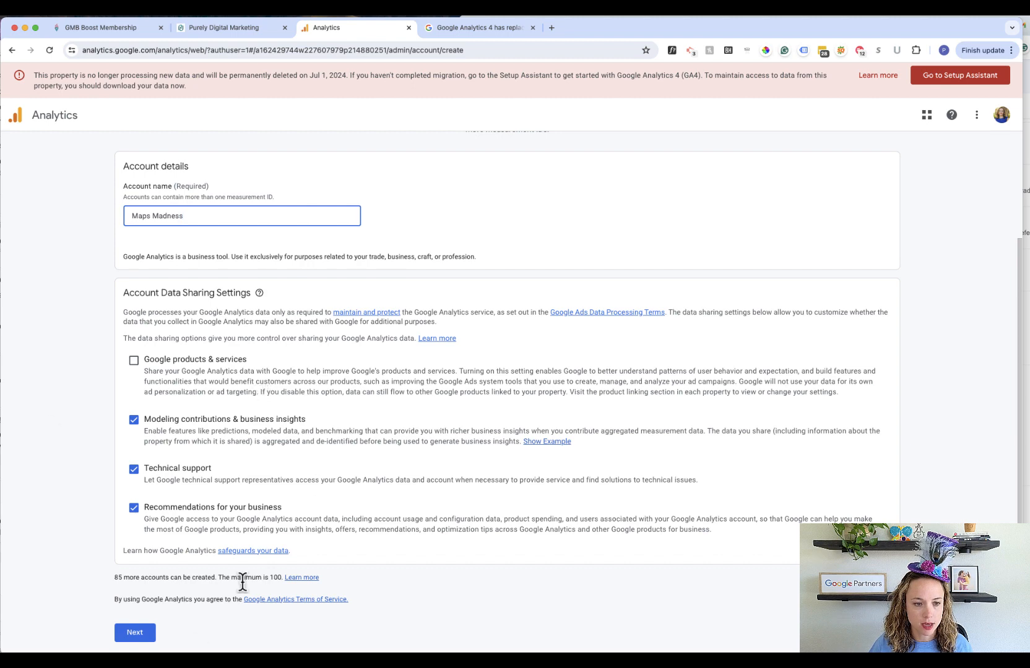
scroll(306, 560, "up", 6)
scroll(307, 565, "down", 6)
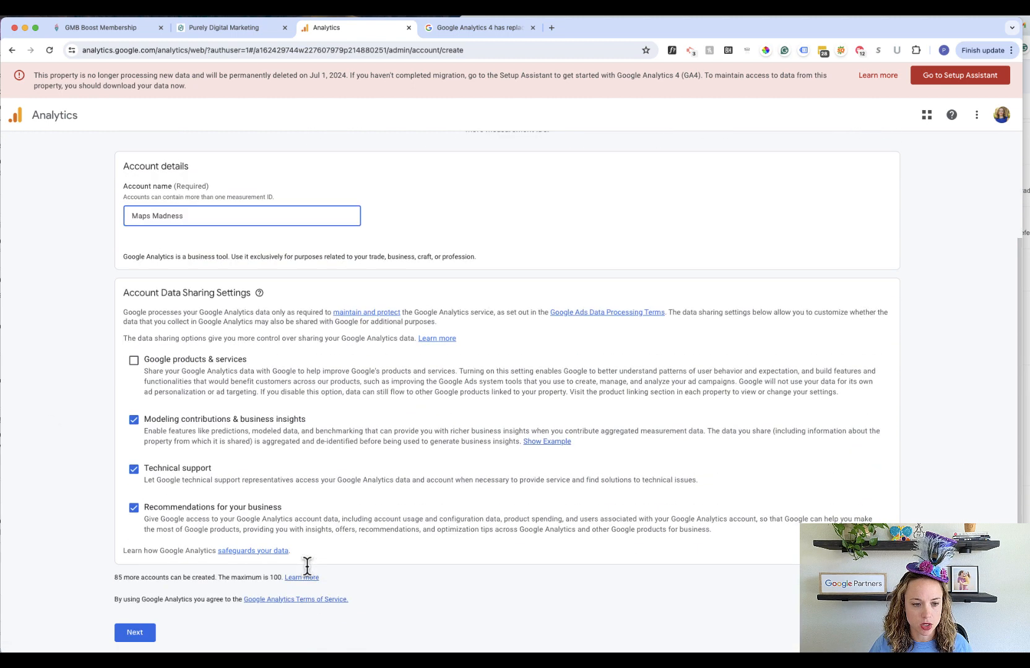
left_click(136, 632)
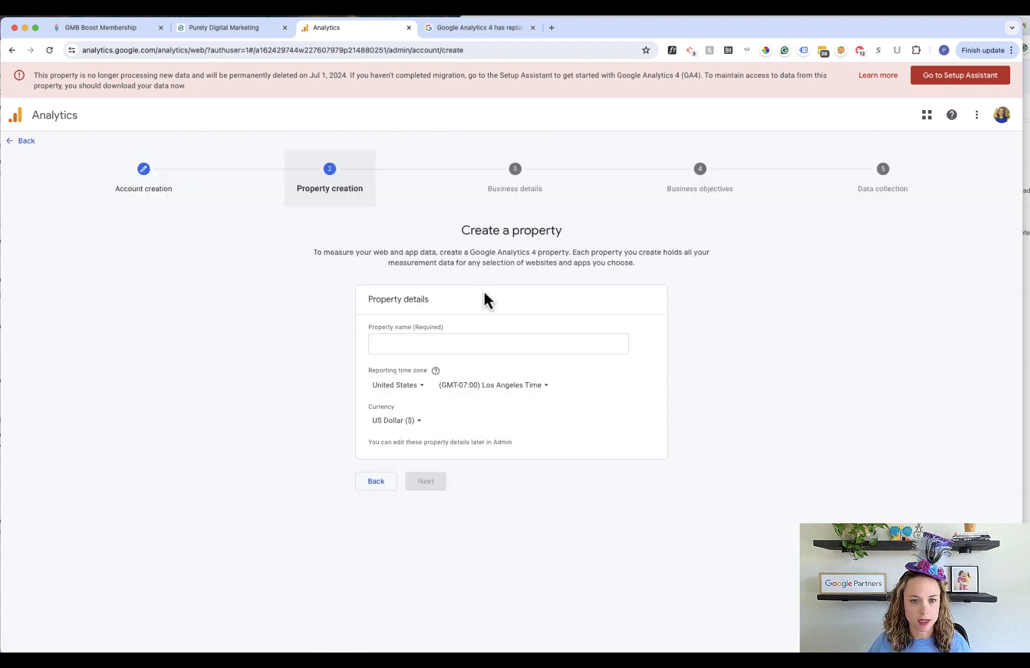
- Name the property Maps Madness, keep the preset time zone and currency, and continue to the business details
left_click(474, 342)
type("Maps ")
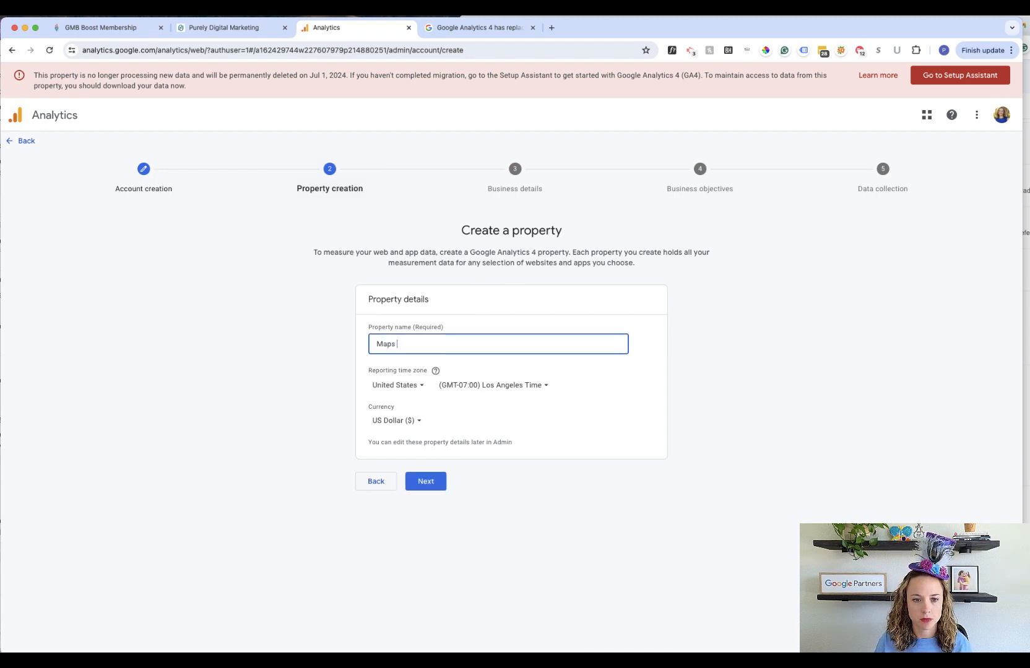
type("Madness")
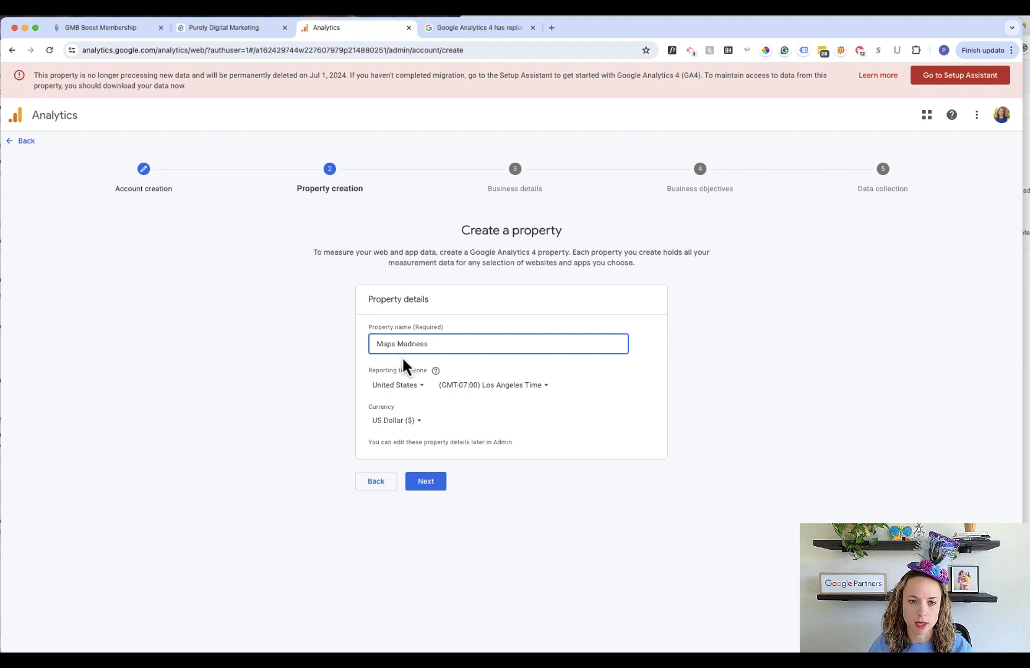
left_click(423, 484)
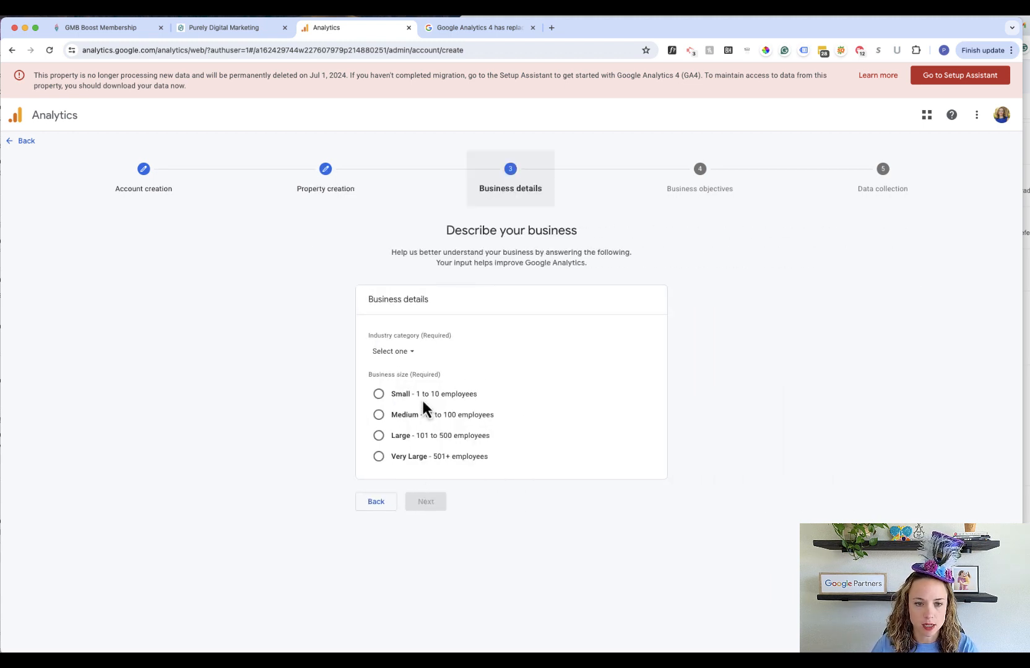
- Describe the business as Small (1 to 10 employees) in the Internet & Telecom industry and continue to the business objectives
left_click(378, 395)
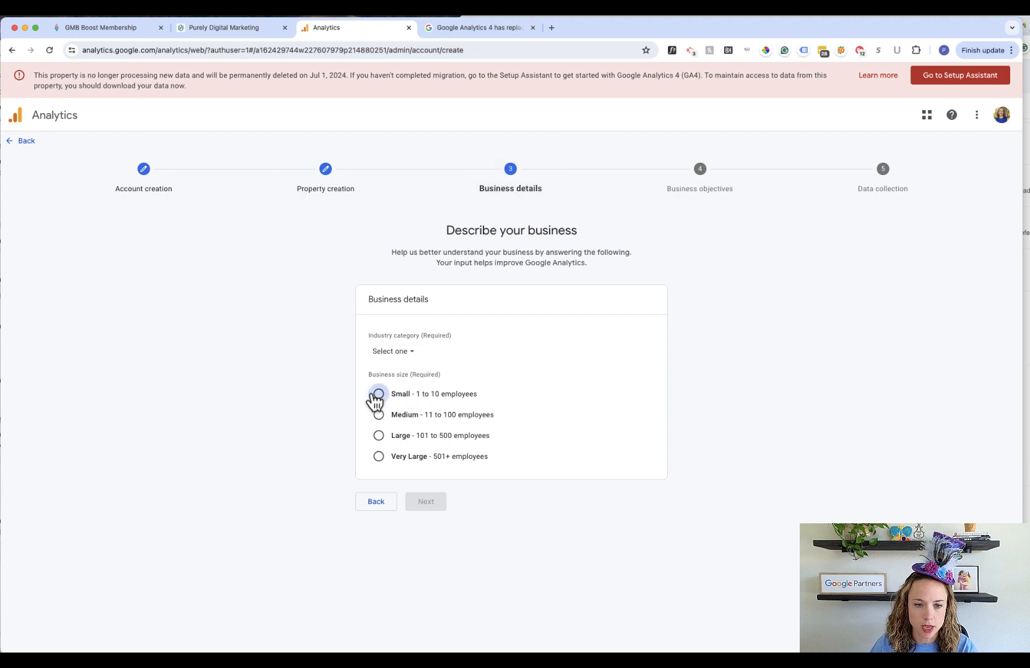
left_click(409, 352)
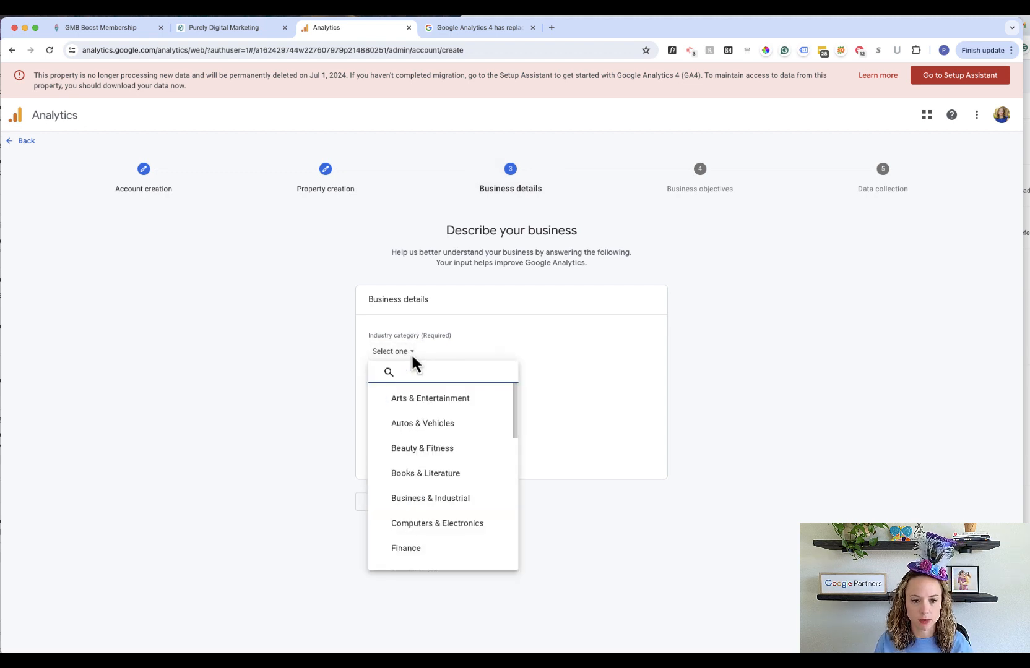
scroll(422, 545, "down", 1)
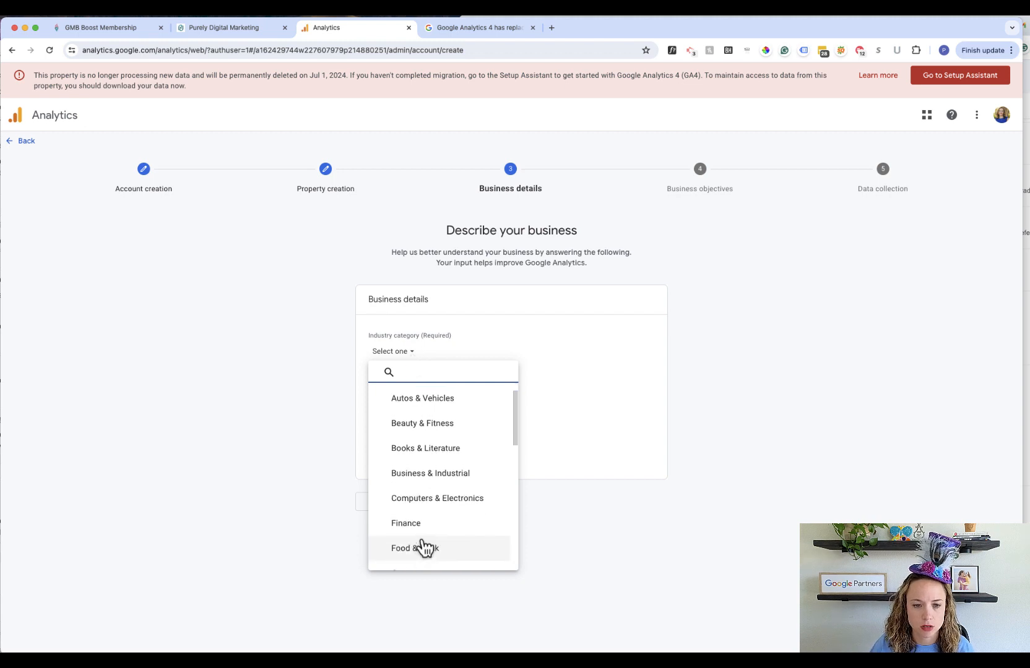
scroll(423, 544, "up", 1)
scroll(423, 546, "down", 4)
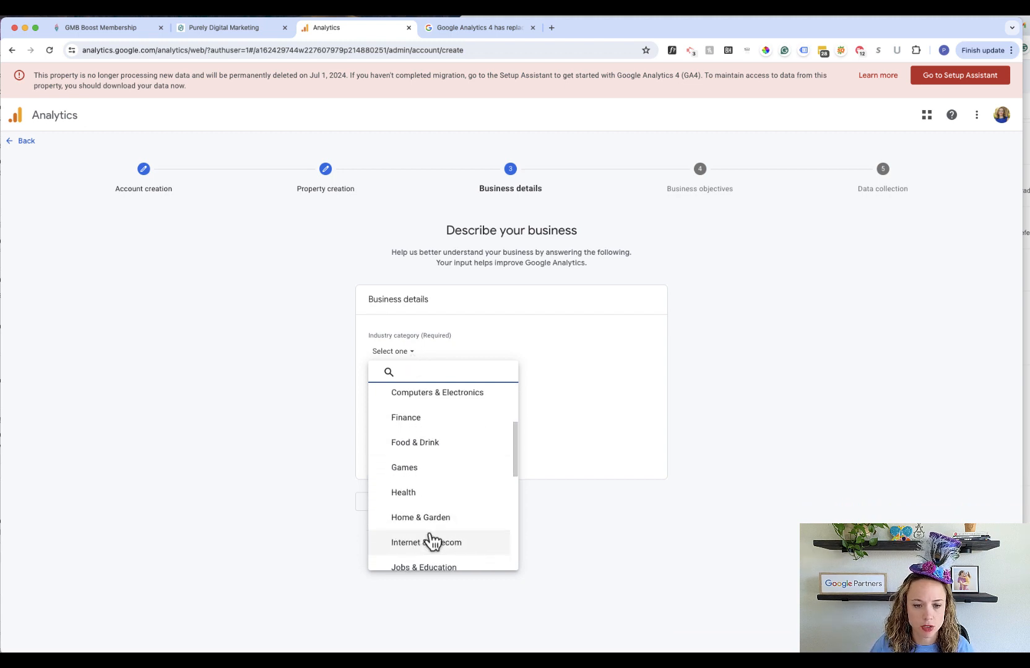
scroll(431, 542, "down", 2)
left_click(427, 484)
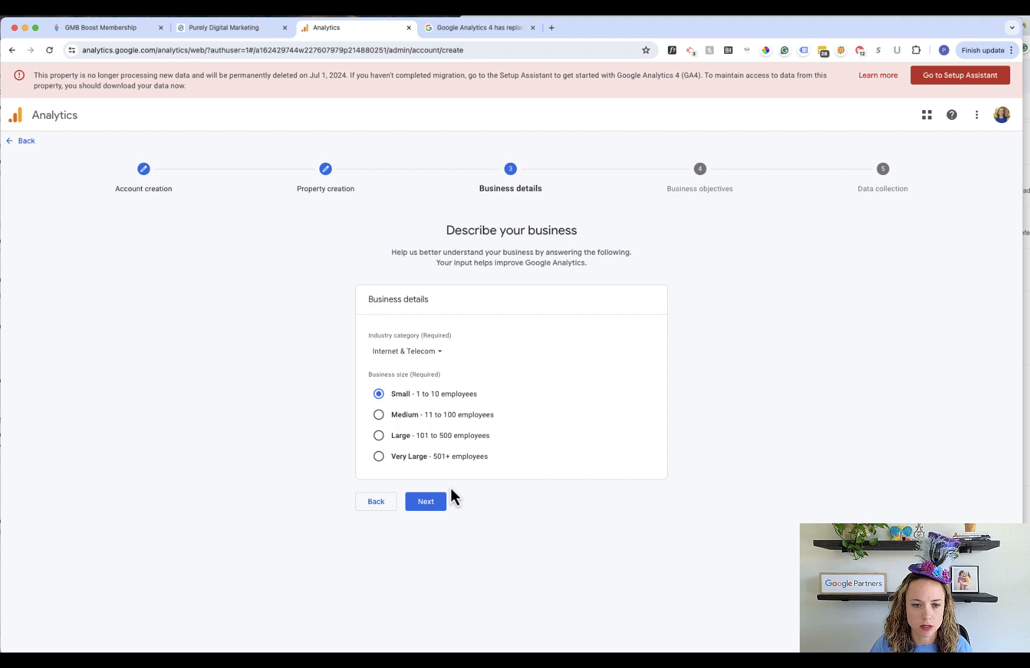
left_click(419, 505)
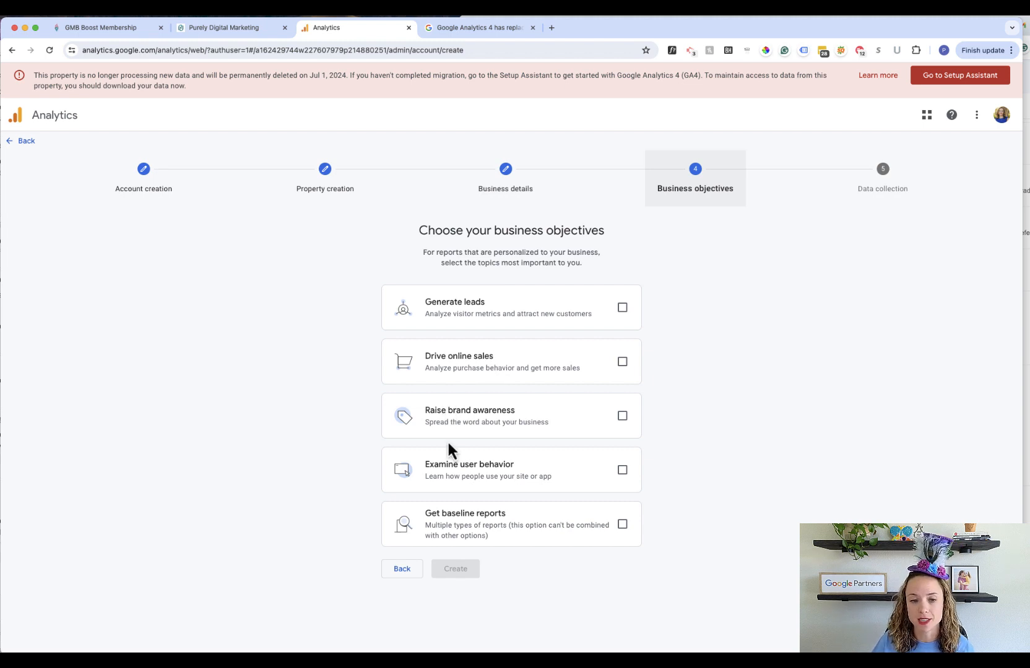
- Create the account with the Generate leads objective and accept the United States terms of service and the Data Processing Terms
left_click(622, 471)
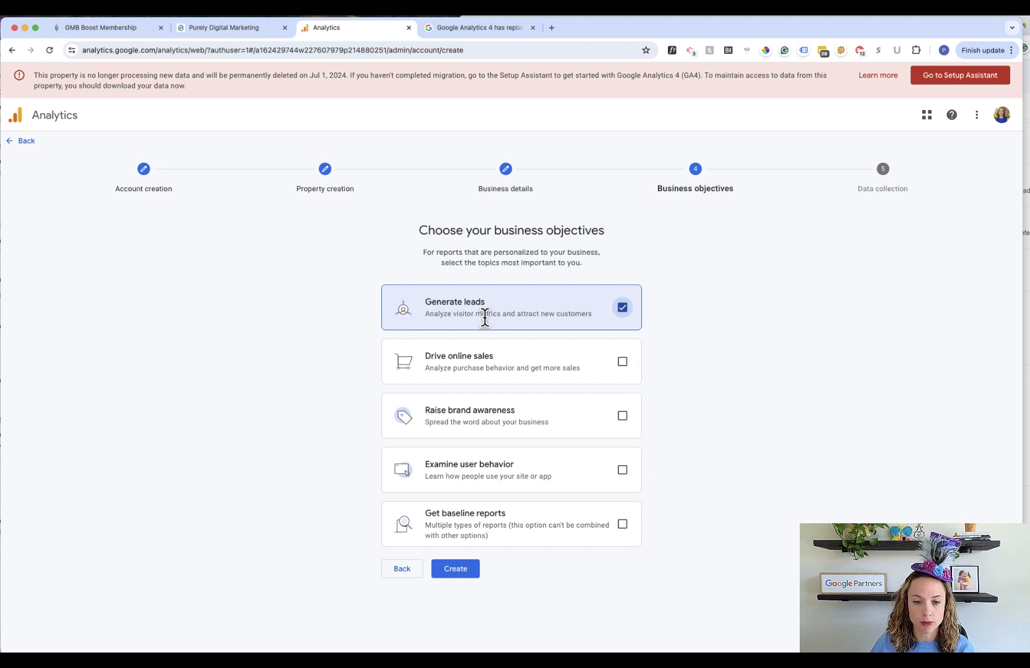
left_click(452, 574)
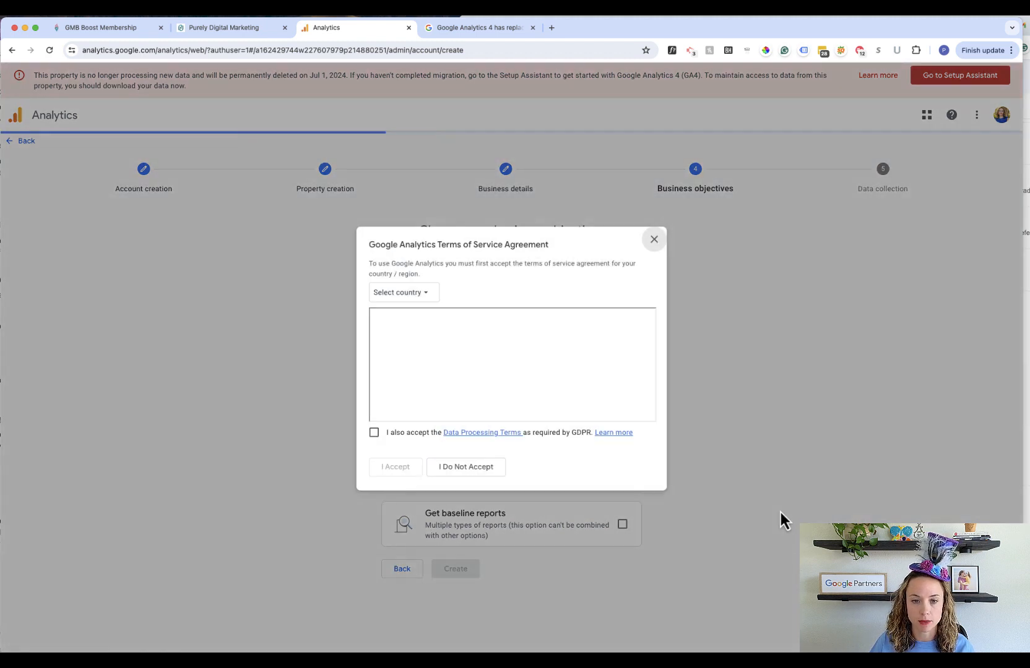
left_click(374, 432)
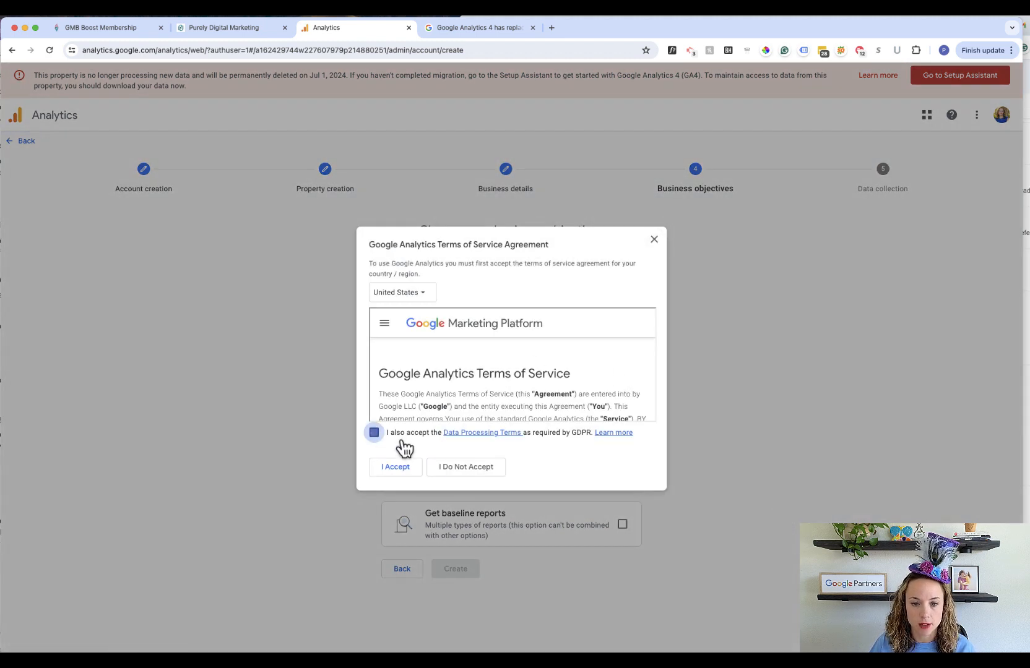
left_click(391, 469)
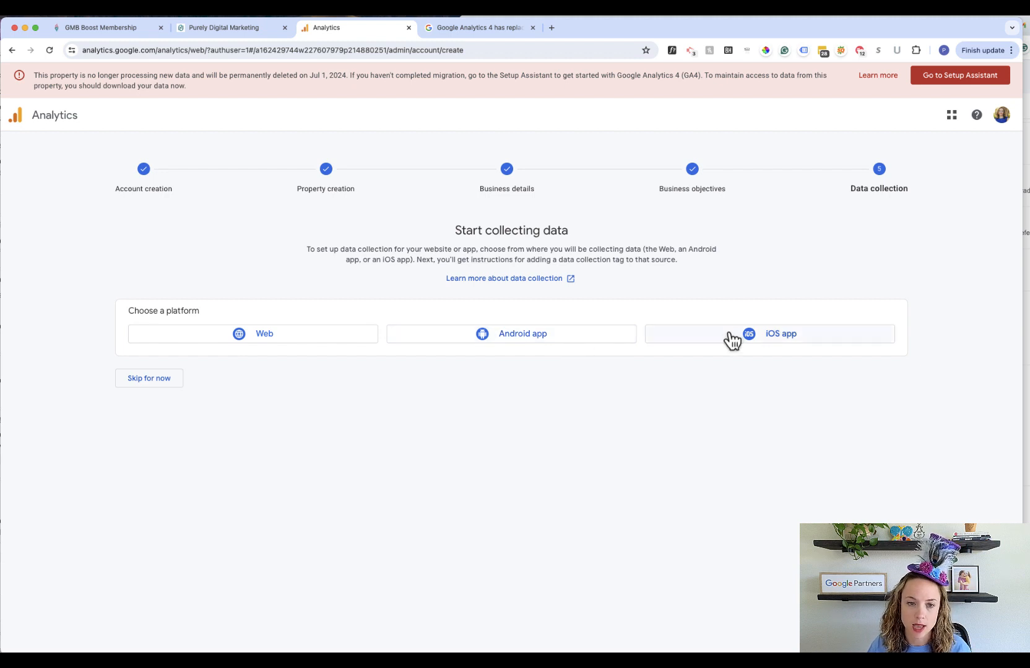
left_click(286, 340)
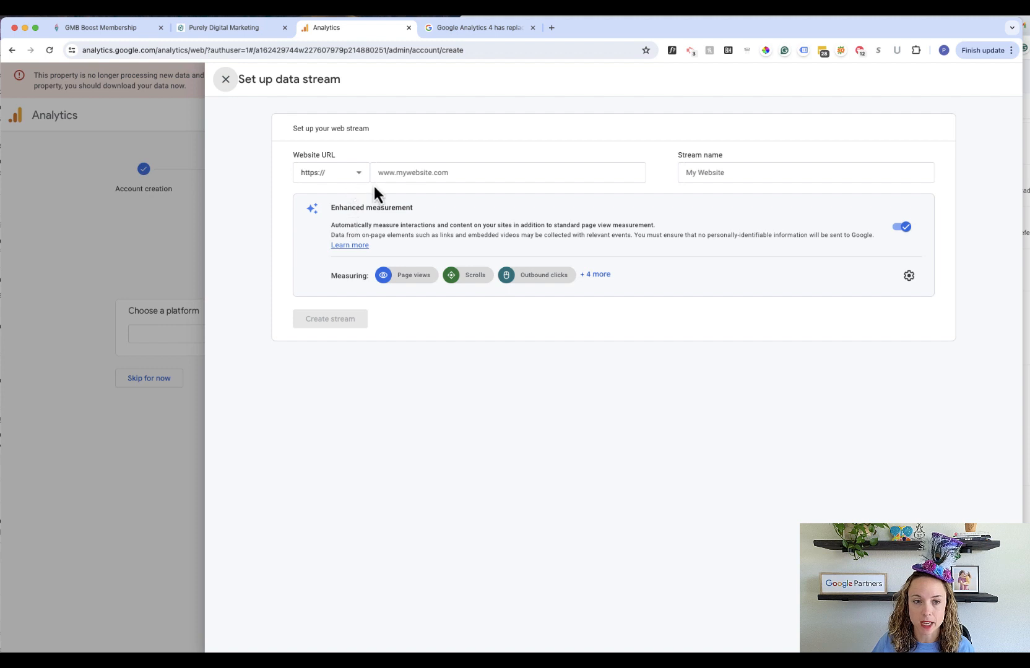
left_click(437, 172)
type("map")
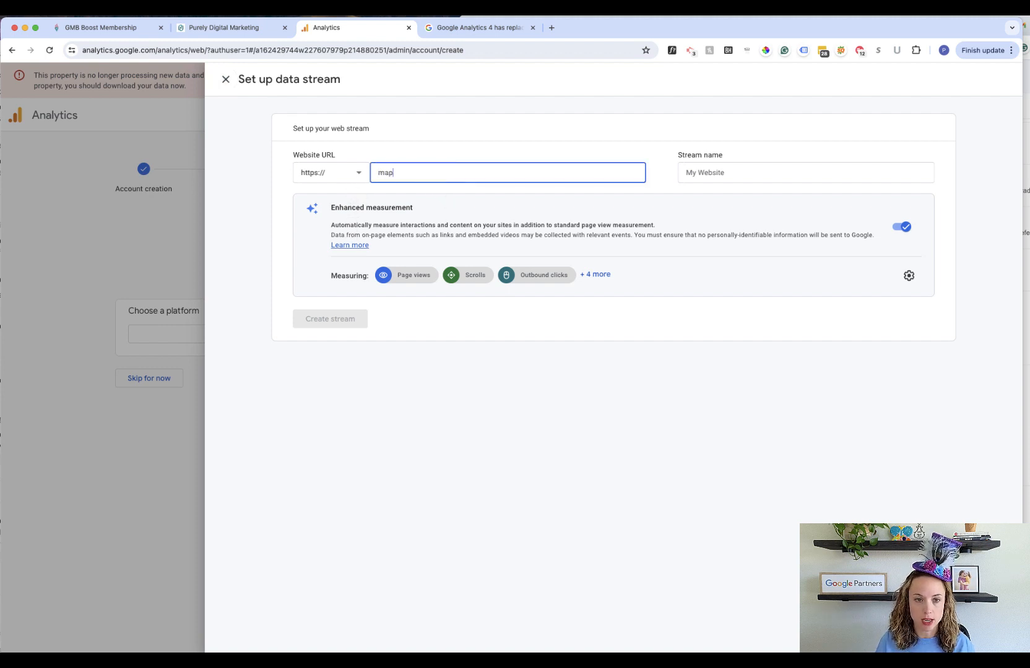
type("smadness.com")
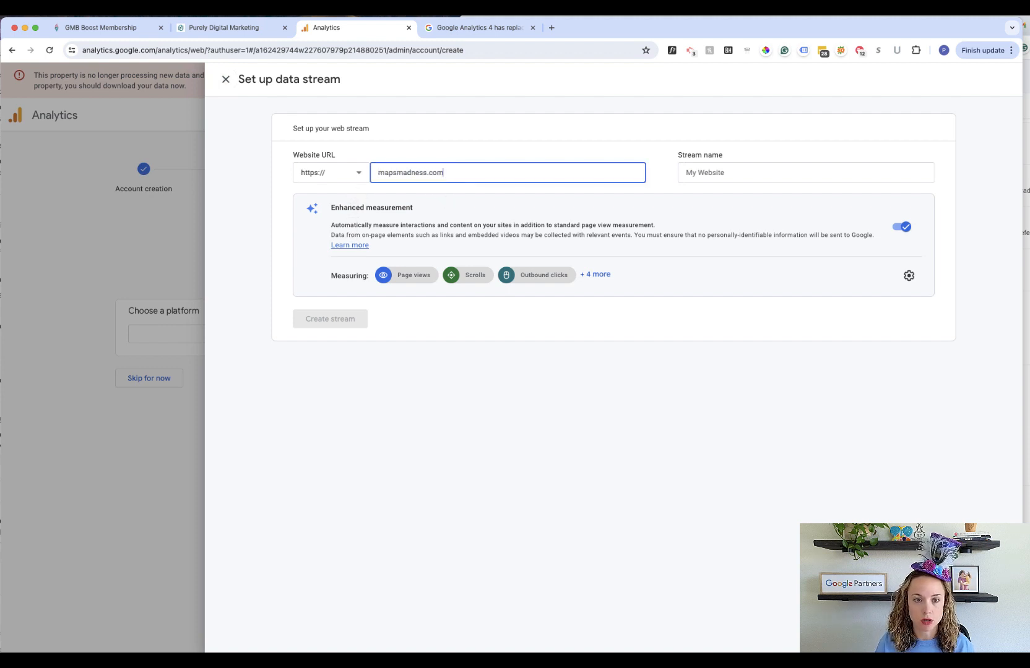
left_click(714, 174)
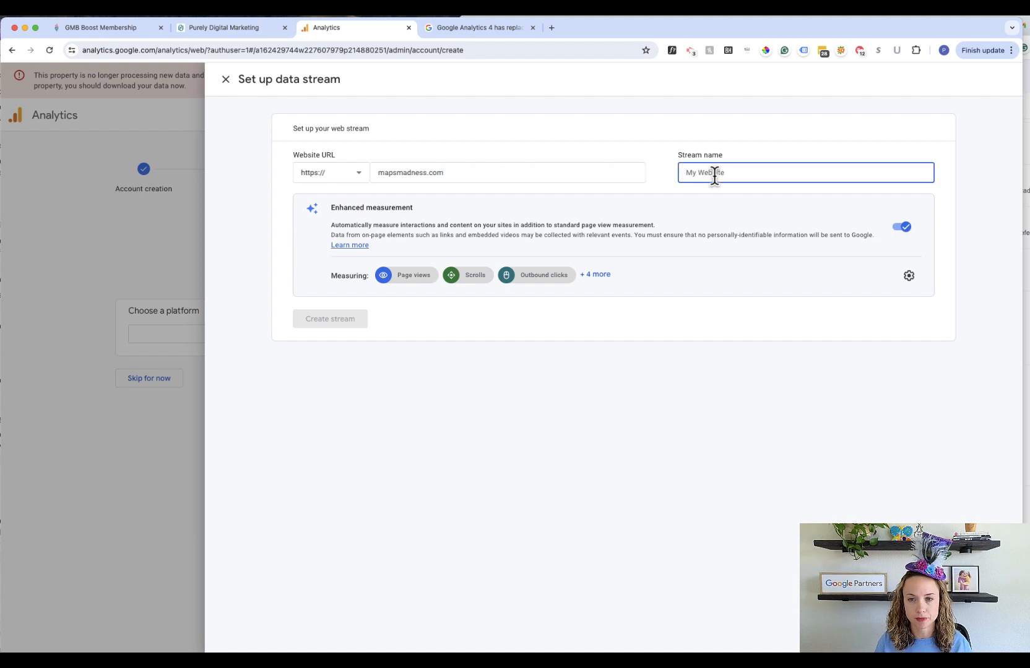
type("Maps Madness")
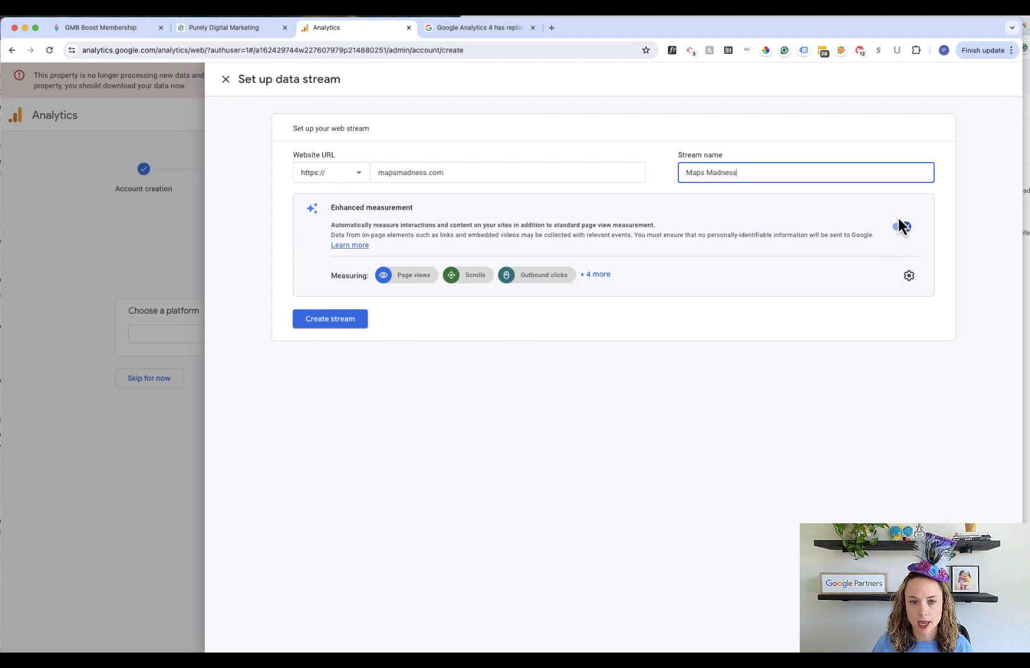
- Save the enhanced measurement settings with all events kept on and create the web stream
left_click(908, 276)
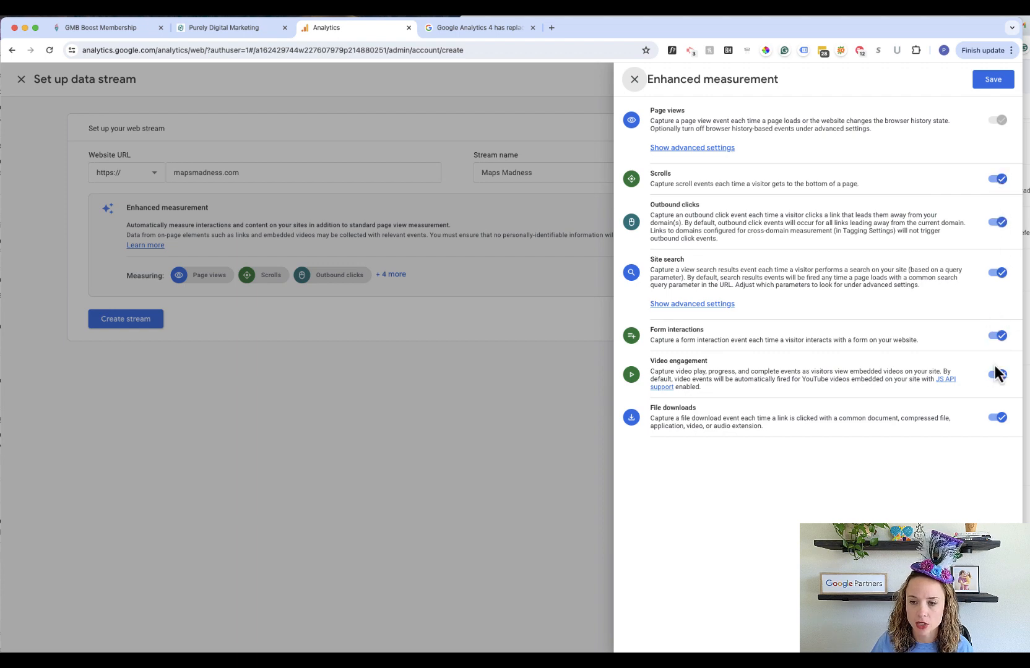
left_click(993, 83)
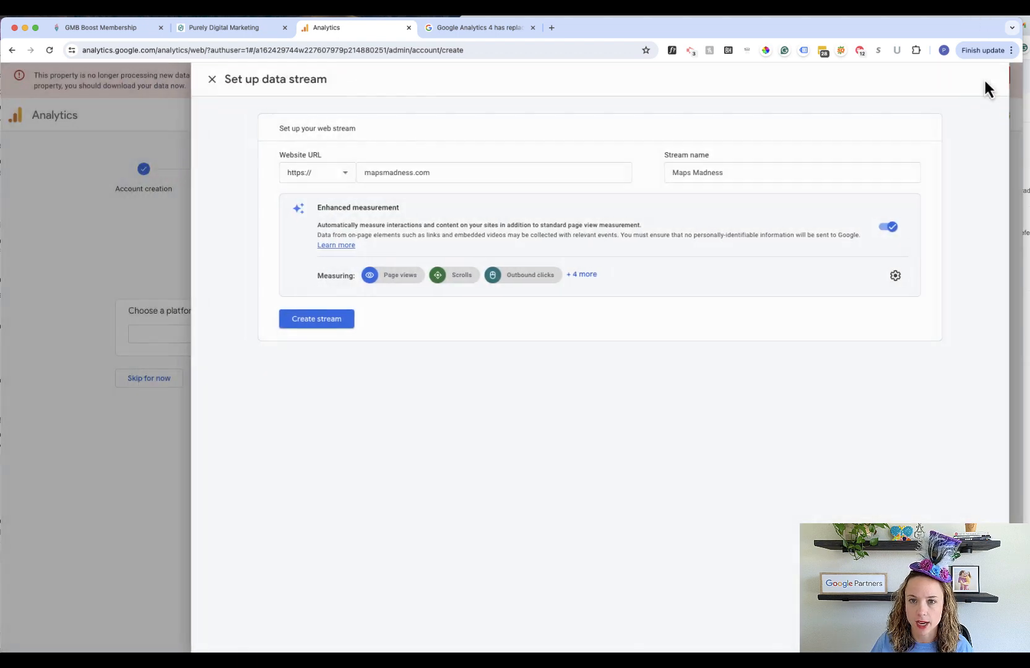
left_click(334, 320)
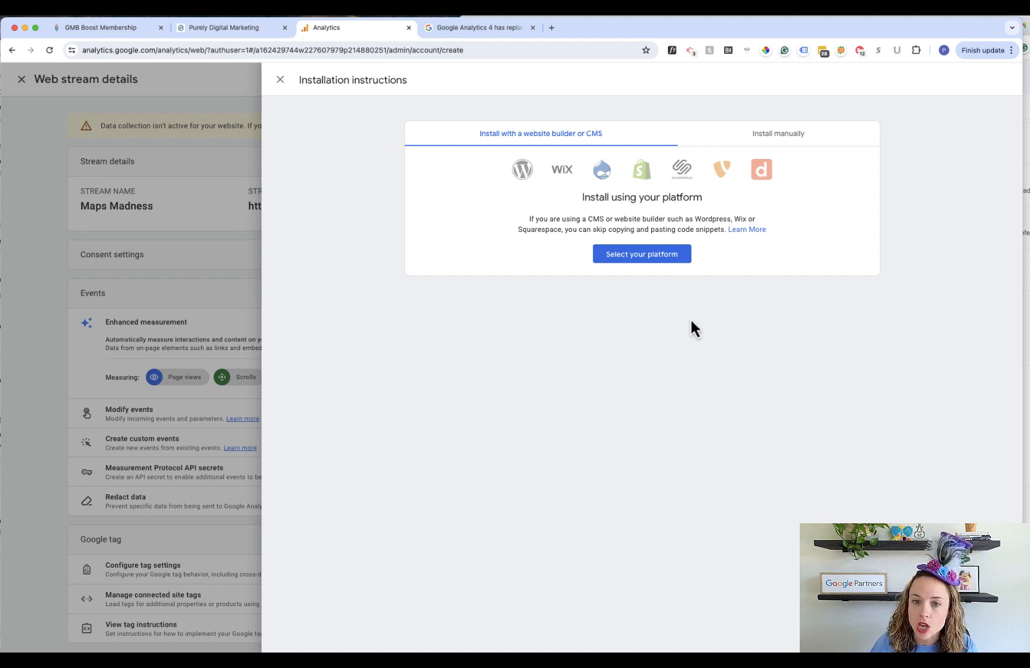
left_click(654, 255)
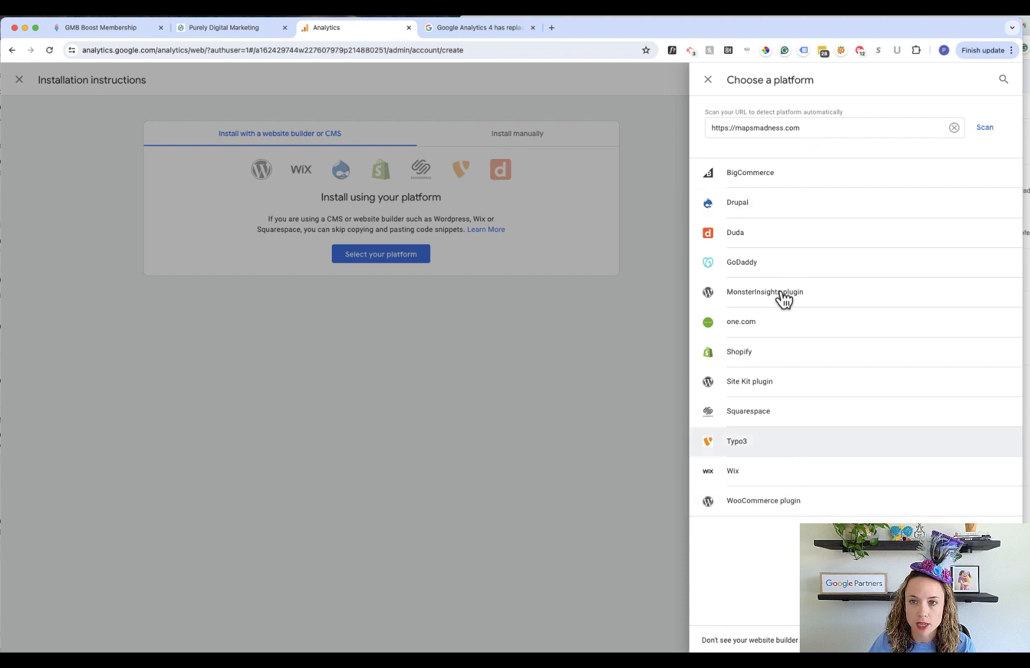
left_click(709, 80)
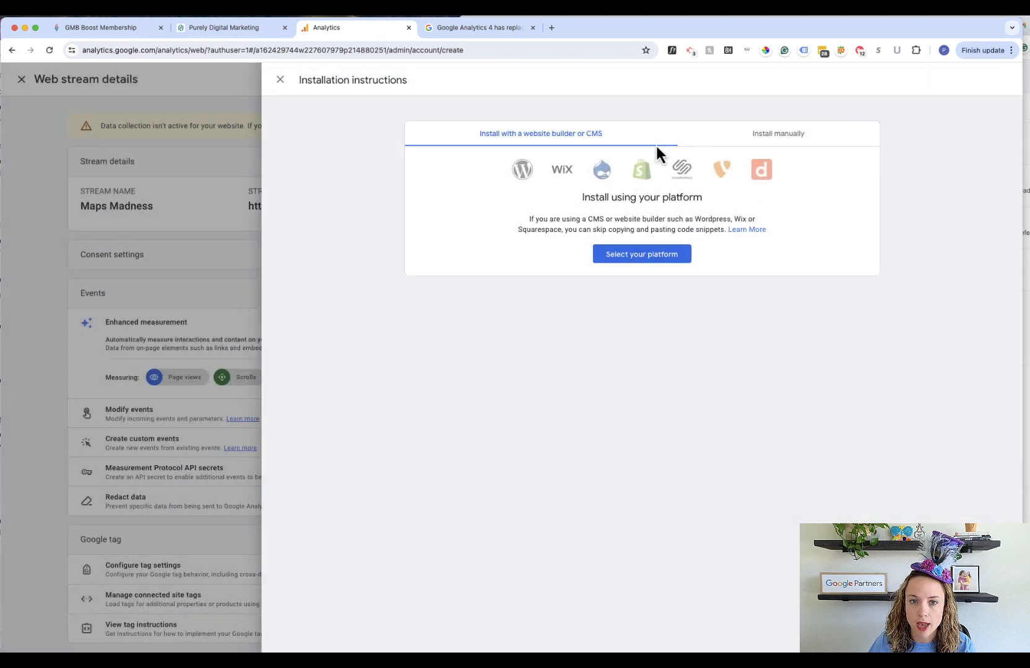
left_click(759, 139)
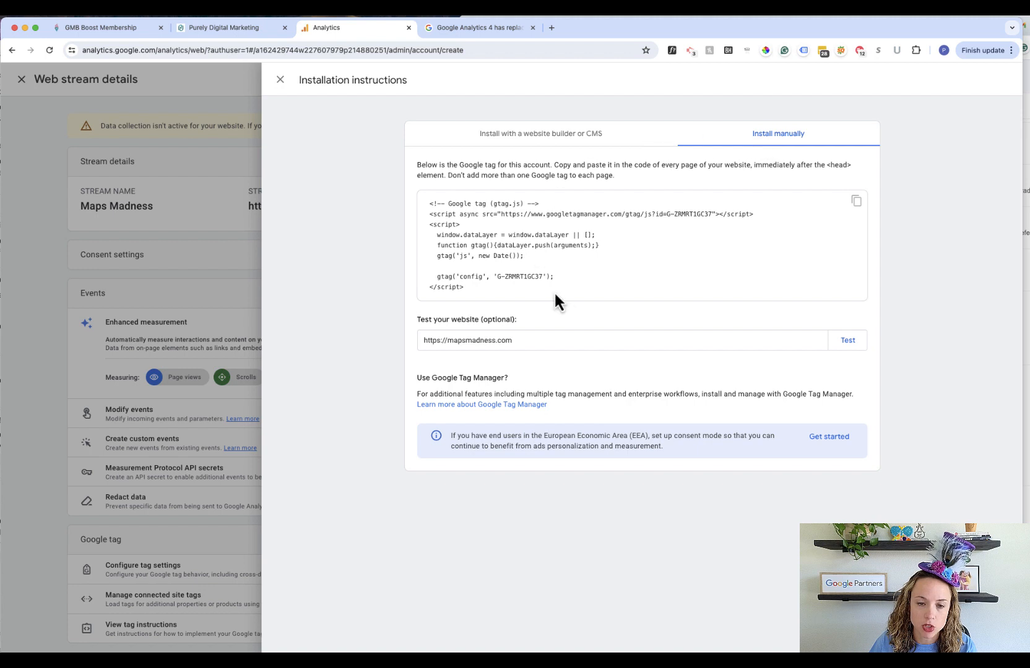
triple_click(487, 278)
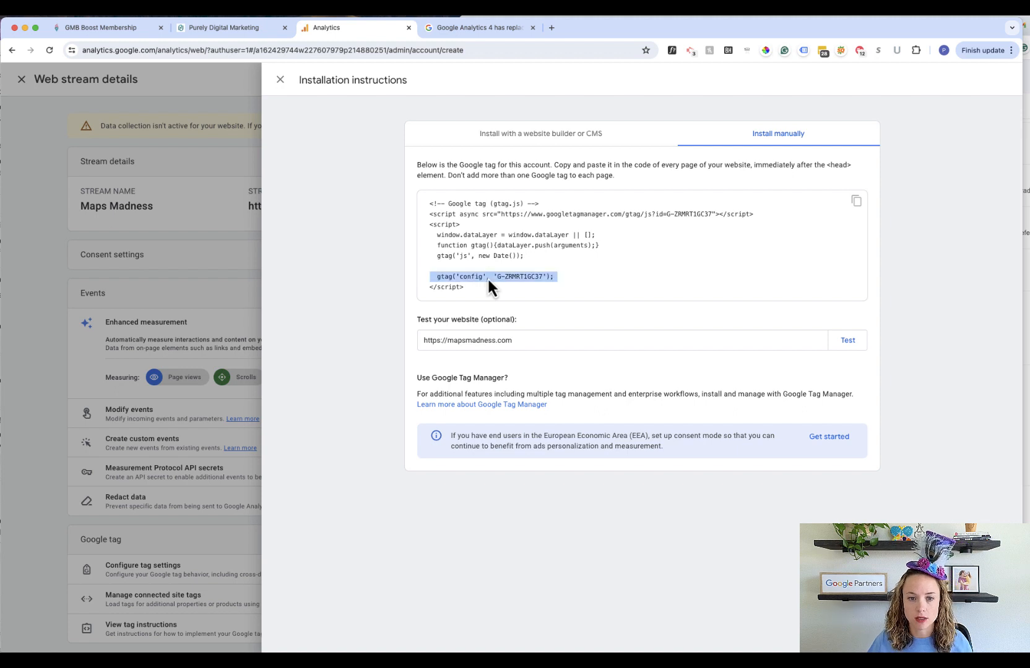
left_click_drag(477, 293, 432, 201)
left_click(468, 296)
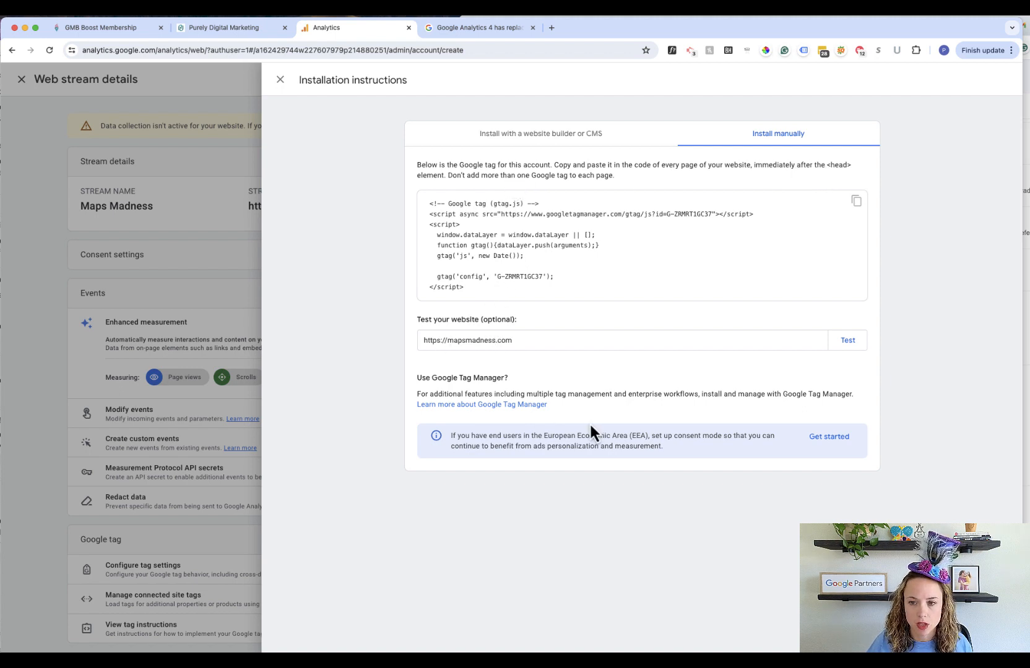
left_click(847, 344)
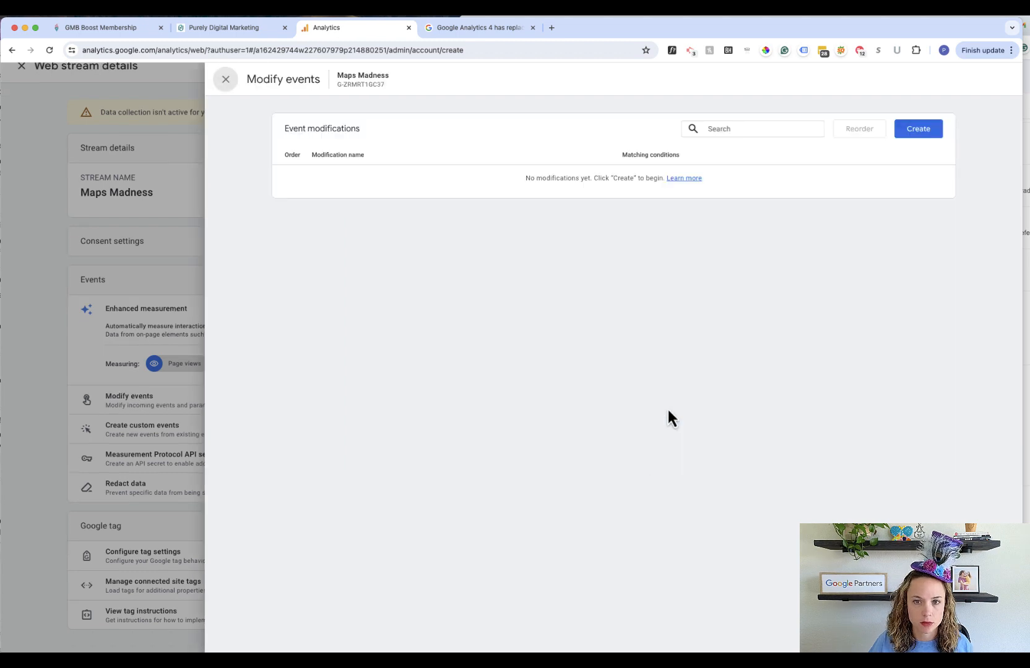
- Leave the event modifications and review the web stream's enhanced measurement options without changing them
left_click(236, 82)
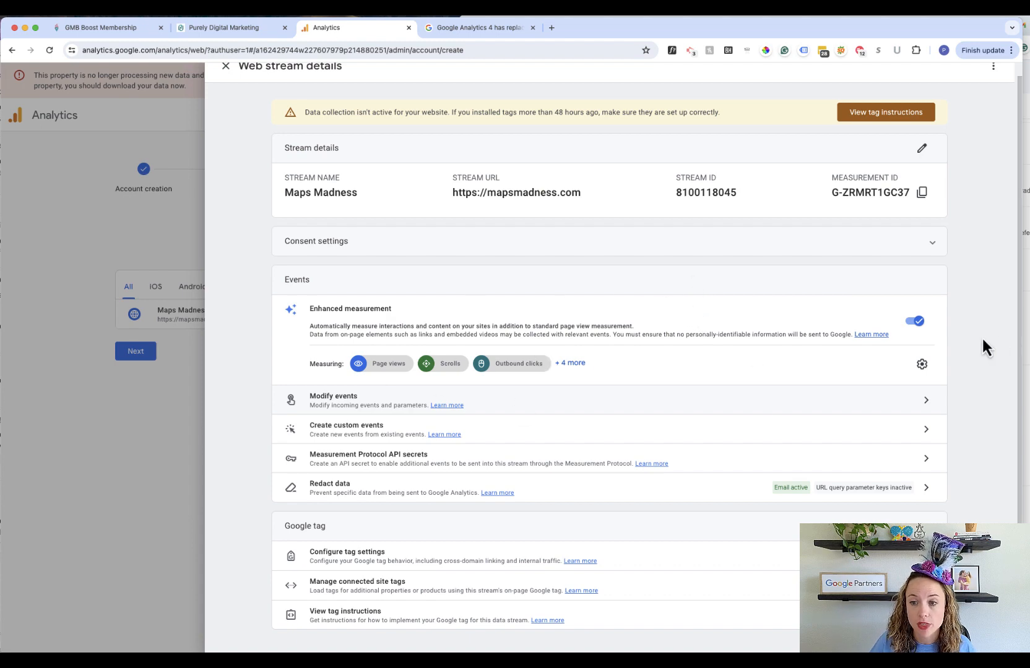
left_click(921, 364)
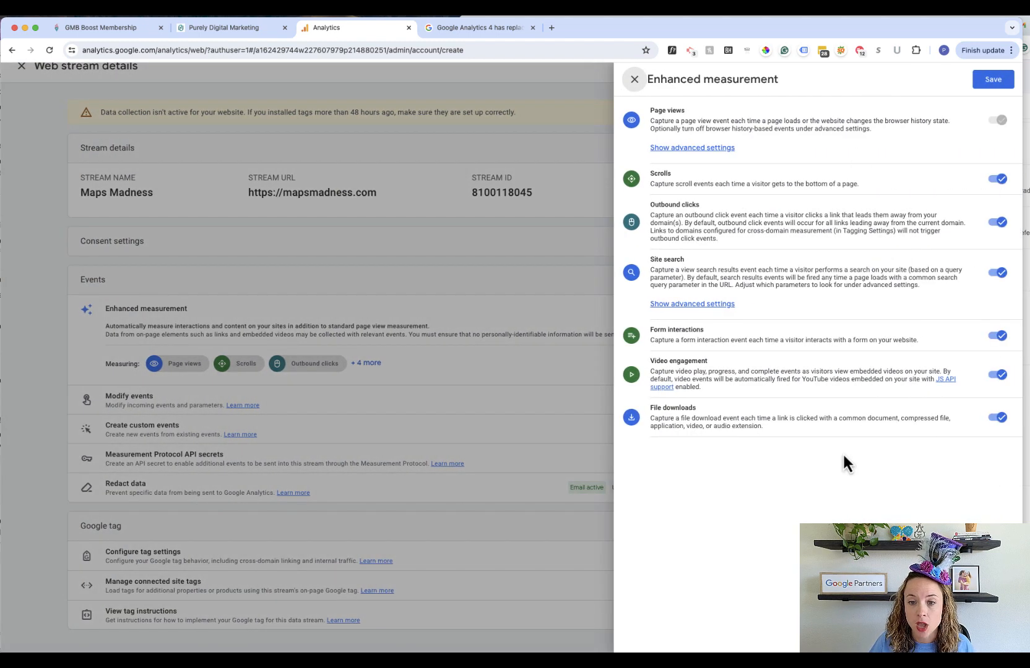
left_click(634, 79)
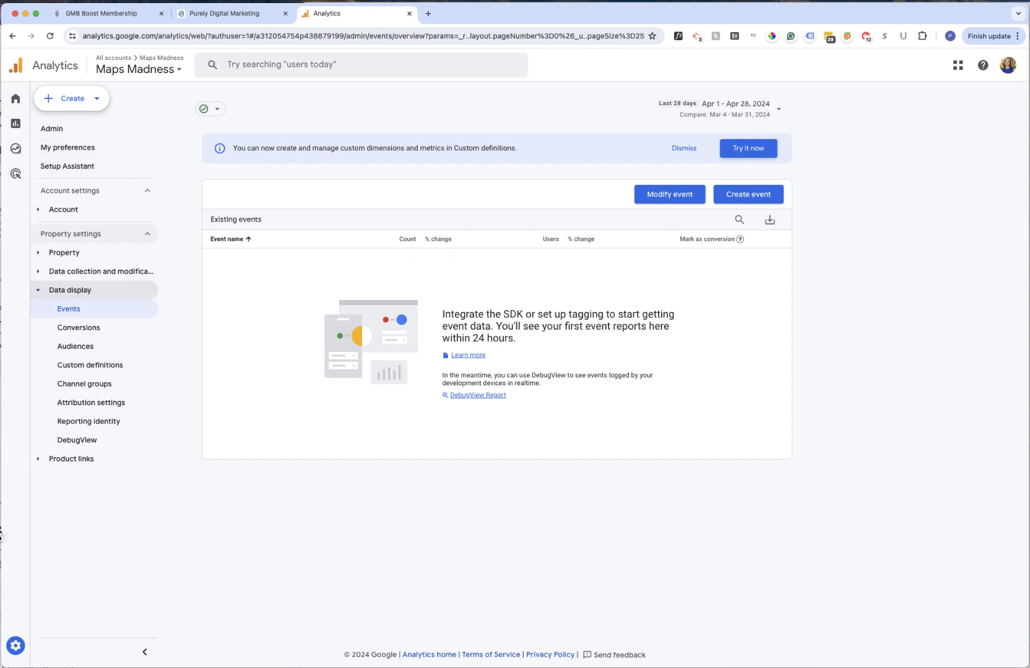
- Open the existing events list in the Maps Madness property's data display settings
left_click(70, 314)
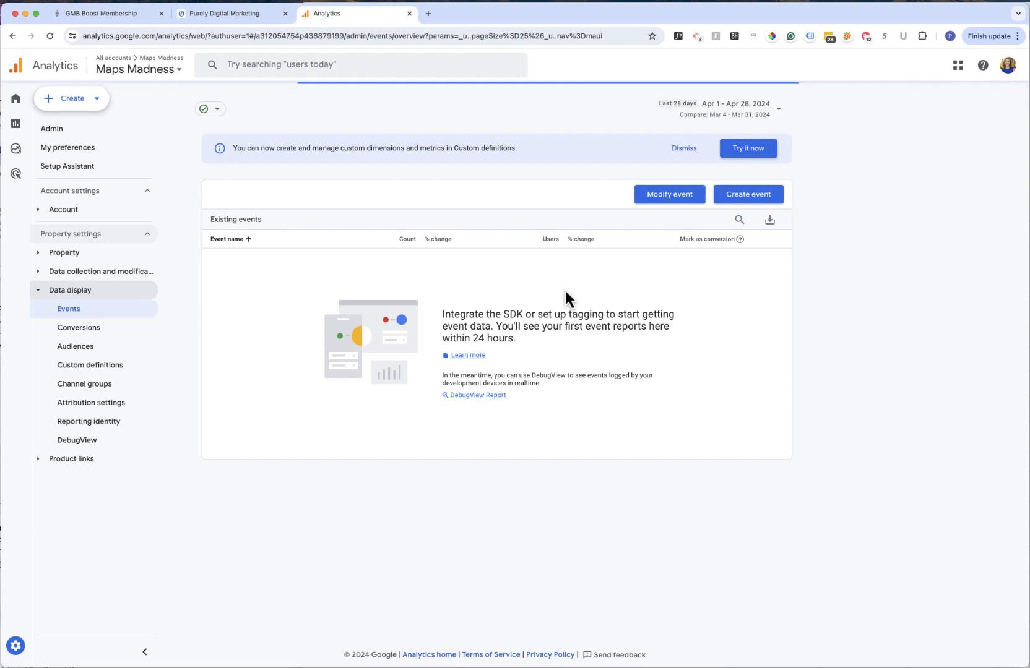
- Start a new custom event and name it confirmation_page
left_click(743, 197)
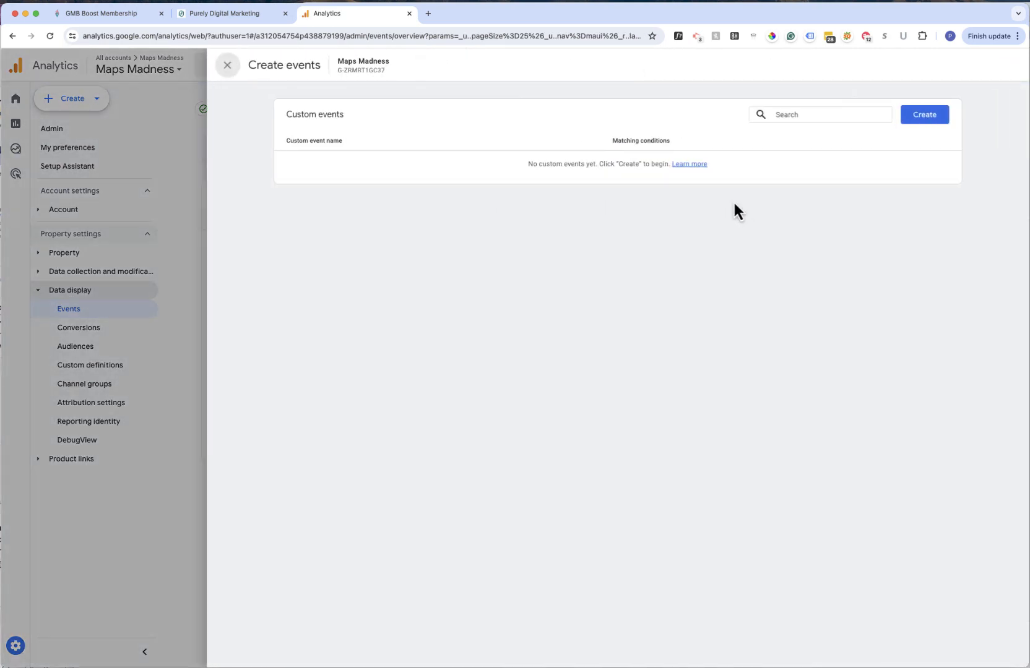
left_click(916, 124)
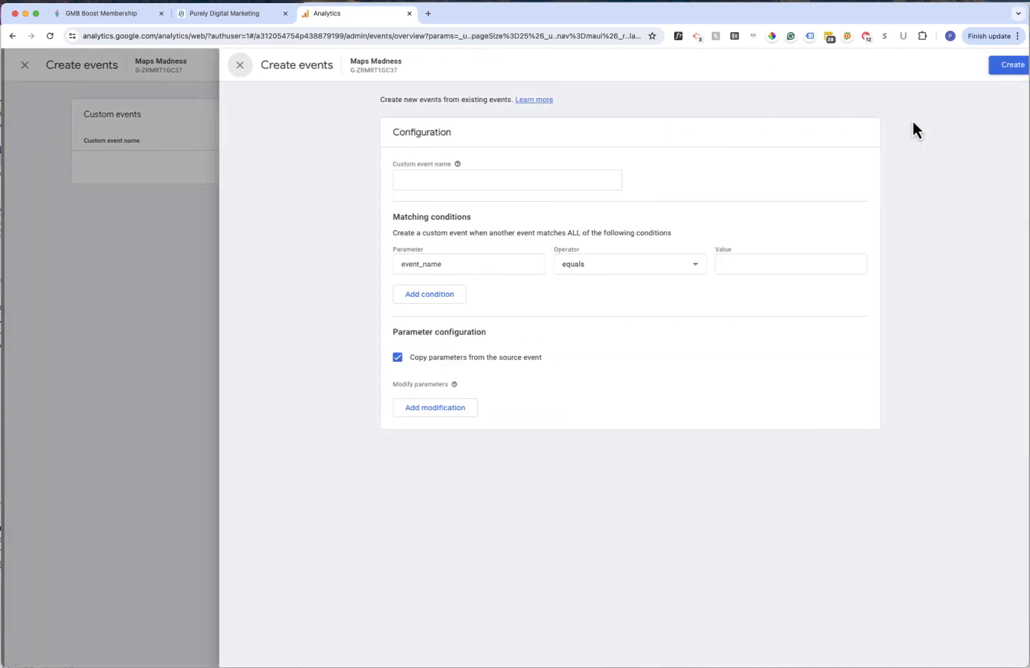
left_click(552, 181)
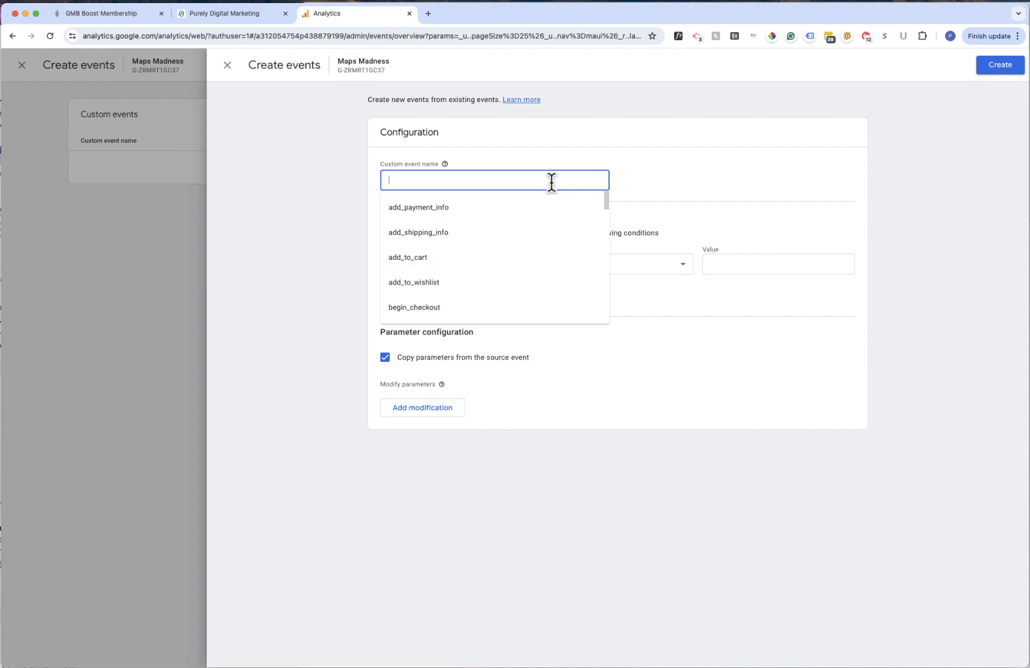
type("thank")
key("BackSpace")
key("BackSpace")
key("BackSpace")
key("BackSpace")
key("BackSpace")
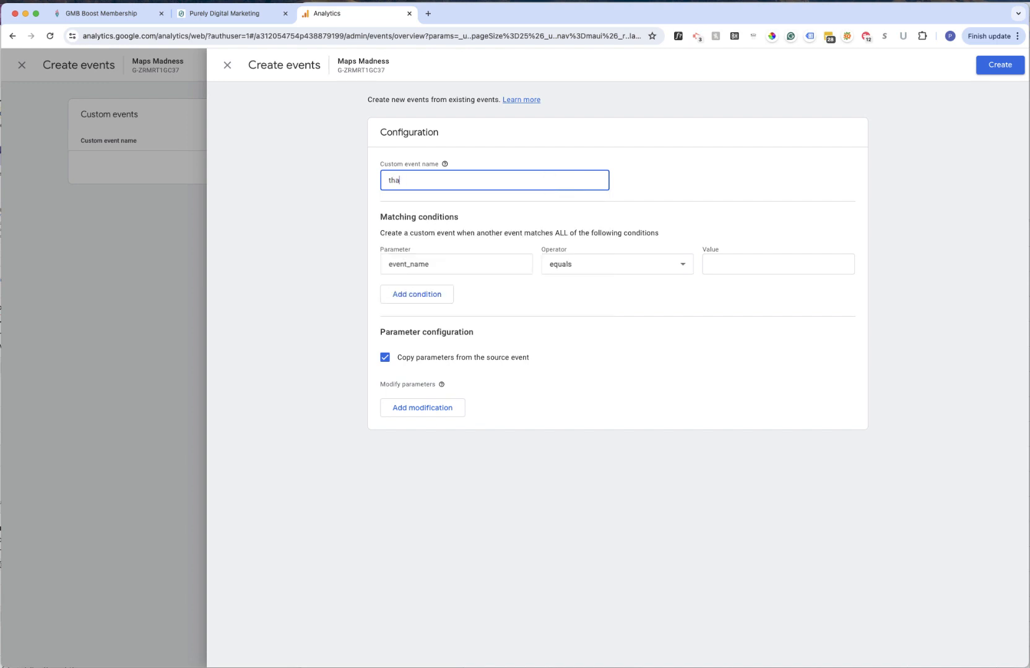
type("confirmation_page")
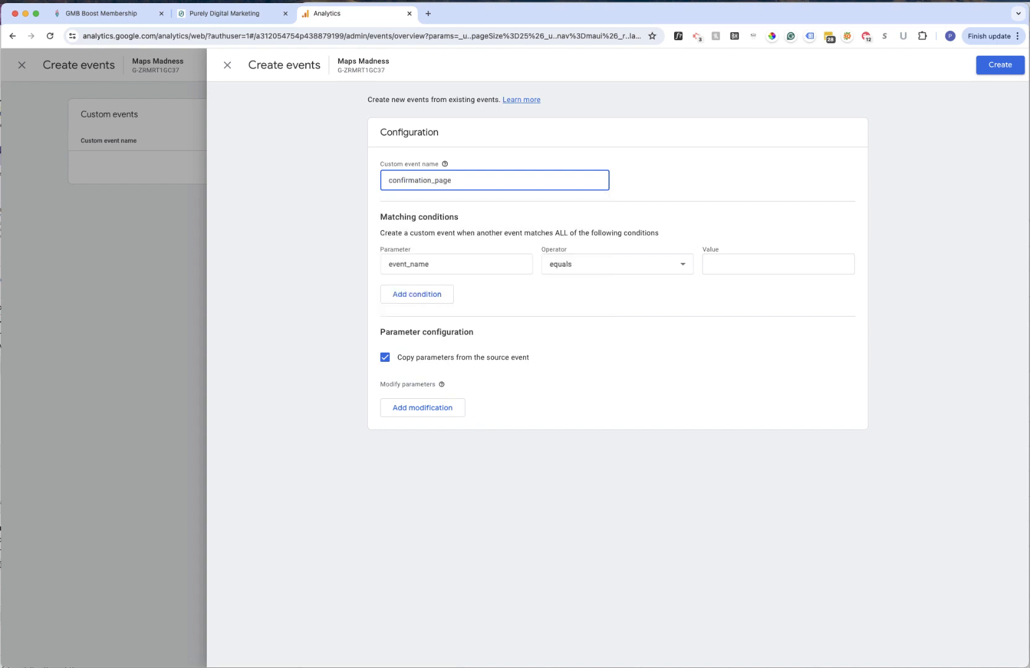
- Set the first matching condition of the confirmation_page event to page_location contains confirmation-page
left_click(493, 265)
double_click(493, 266)
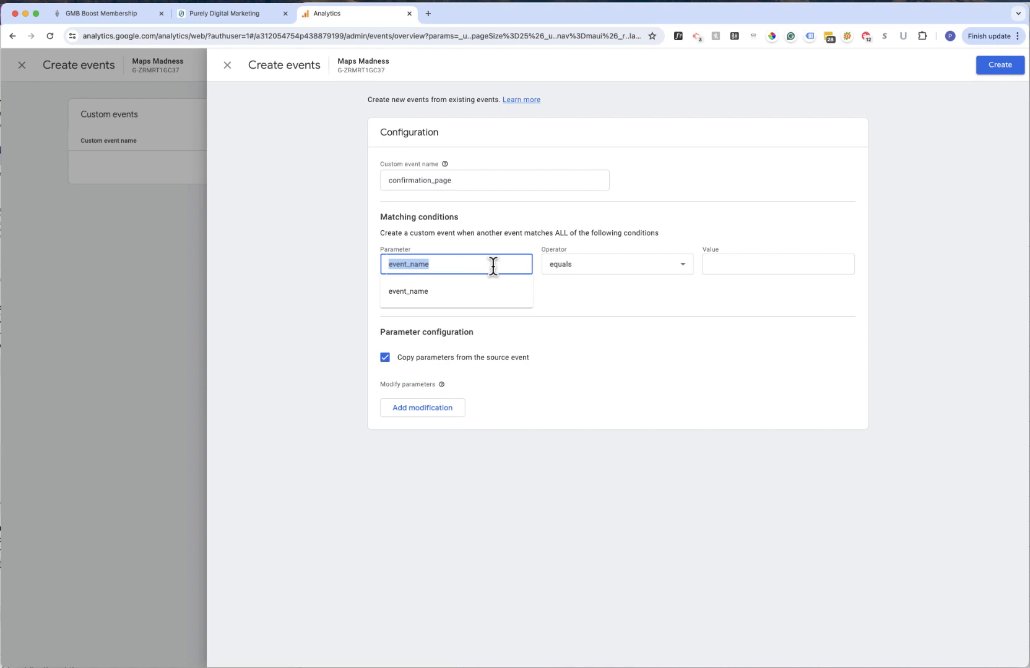
key("BackSpace")
type("page_loca")
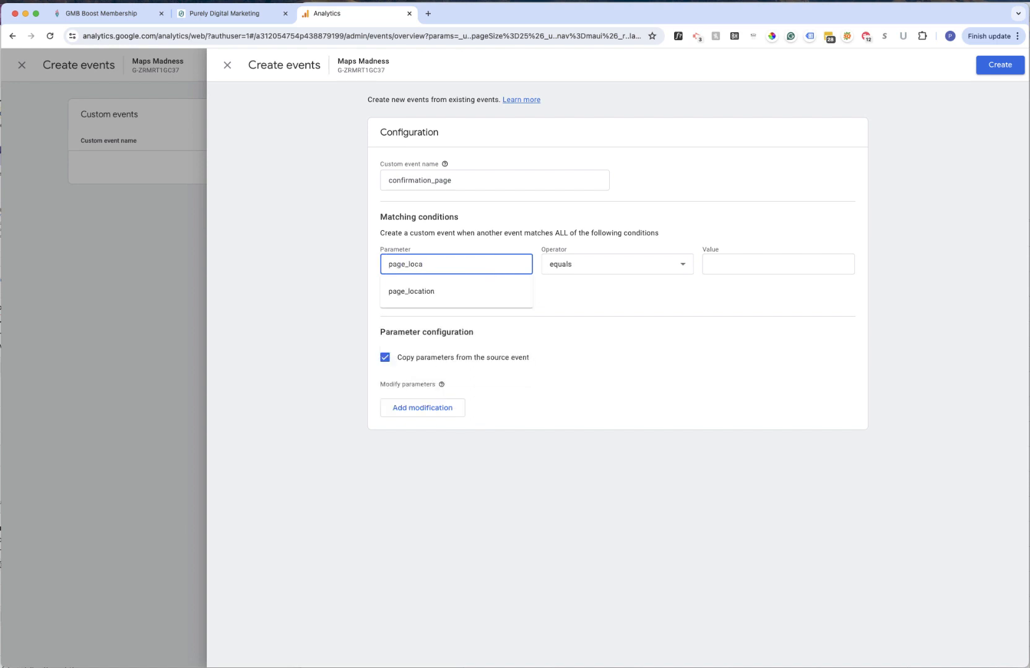
left_click(489, 293)
left_click(611, 267)
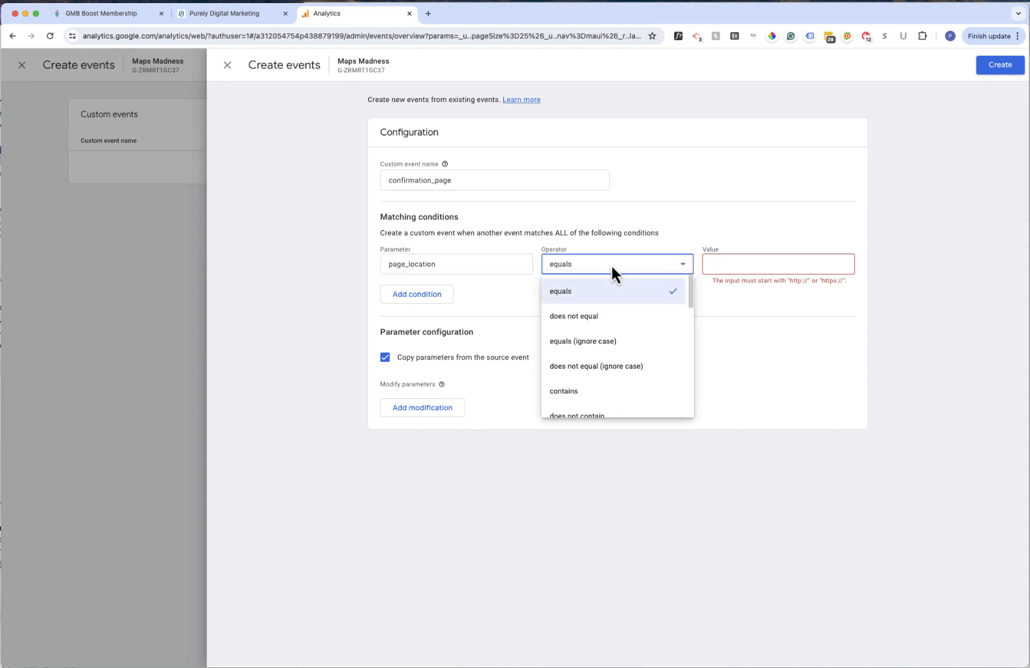
left_click(596, 391)
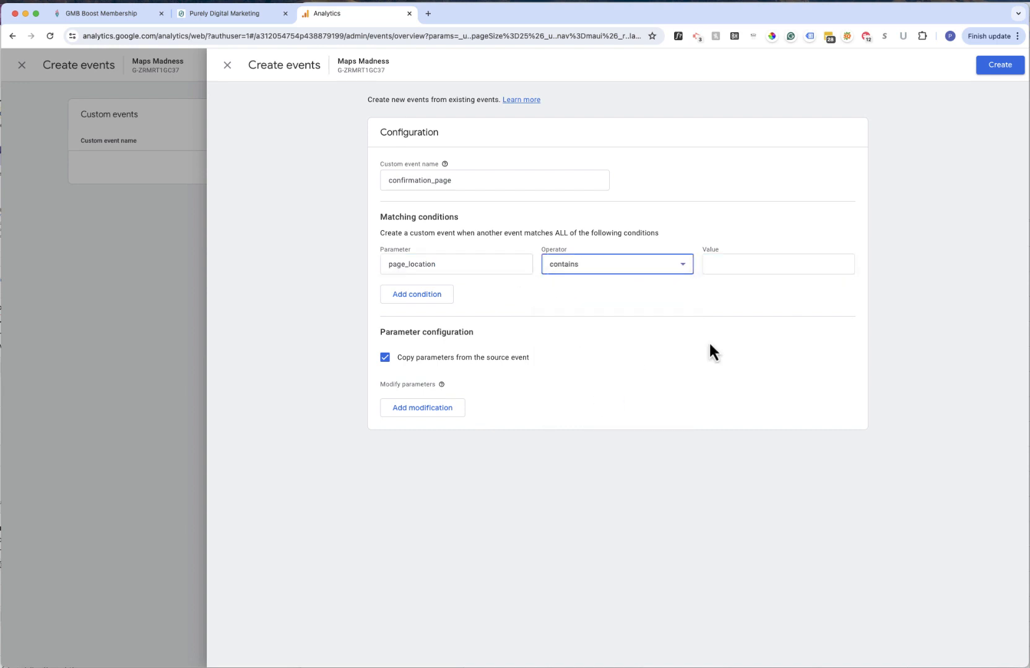
left_click(802, 262)
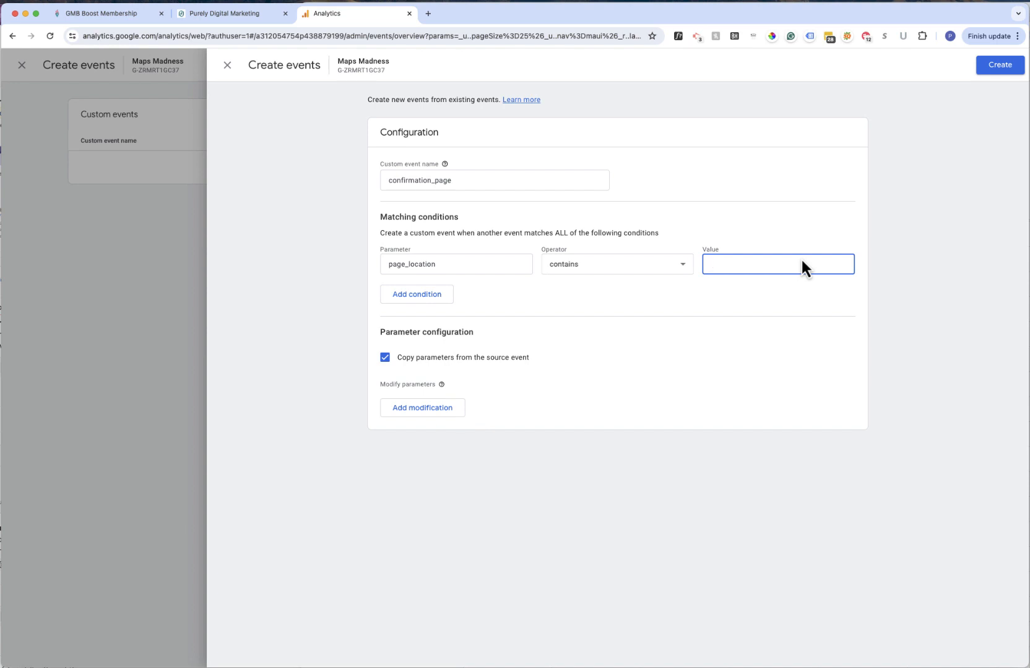
type("confrirmation-page")
- Add a second matching condition, event_name equals page_view, and create the confirmation_page event
left_click(417, 297)
left_click(416, 302)
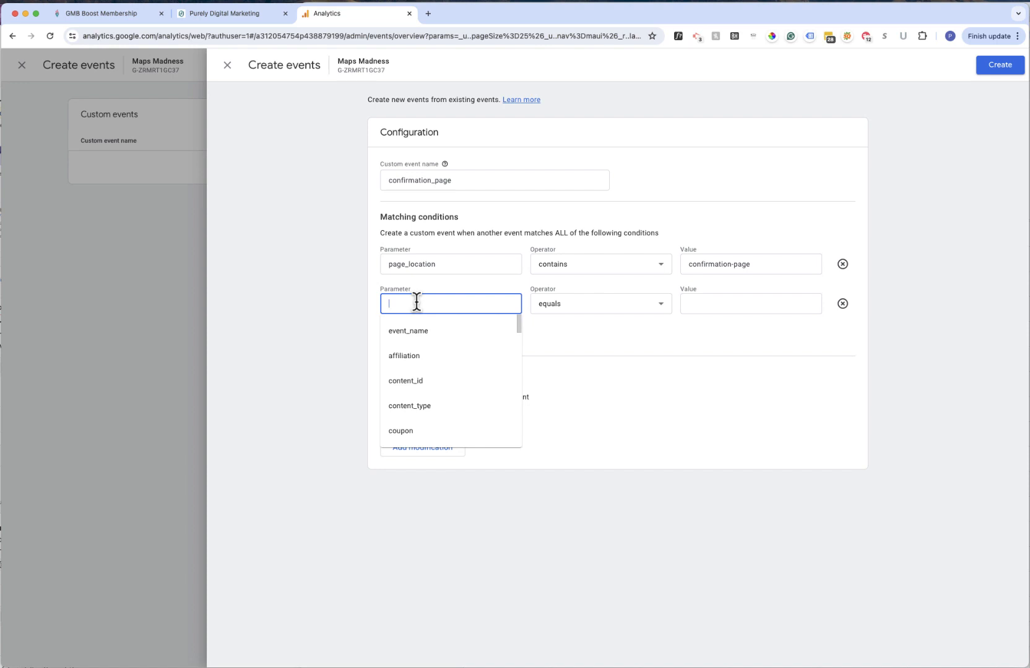
type("page")
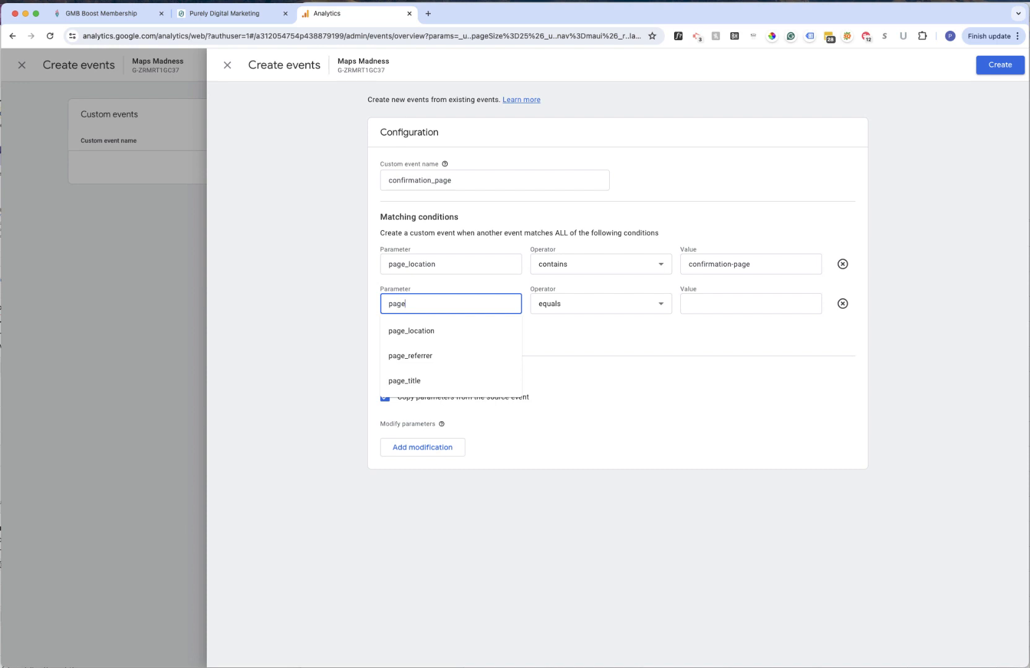
double_click(456, 306)
type("event")
left_click(447, 334)
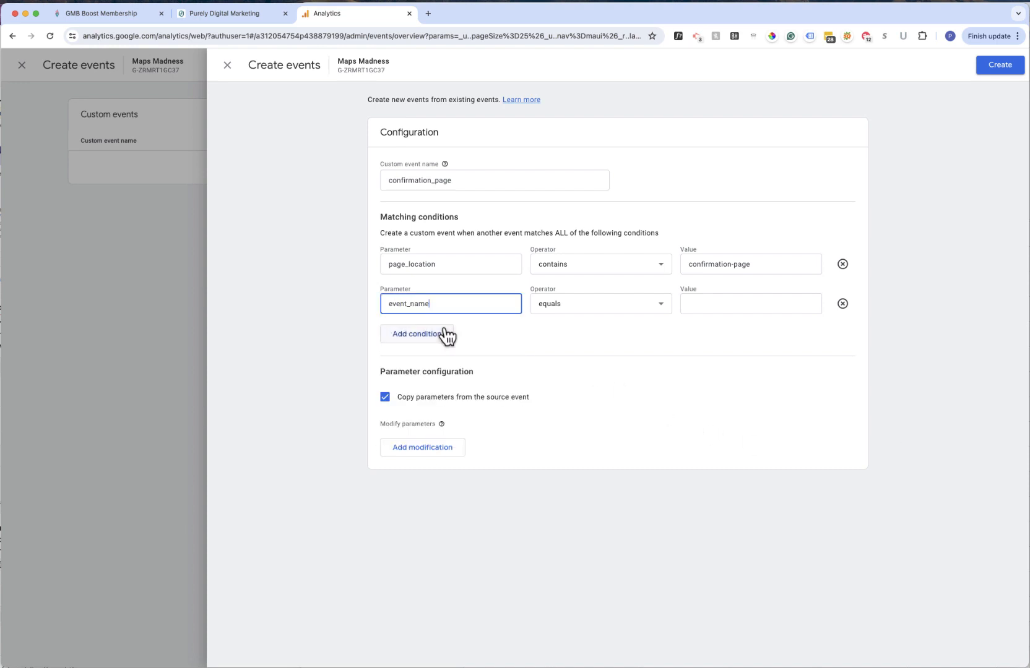
left_click(591, 307)
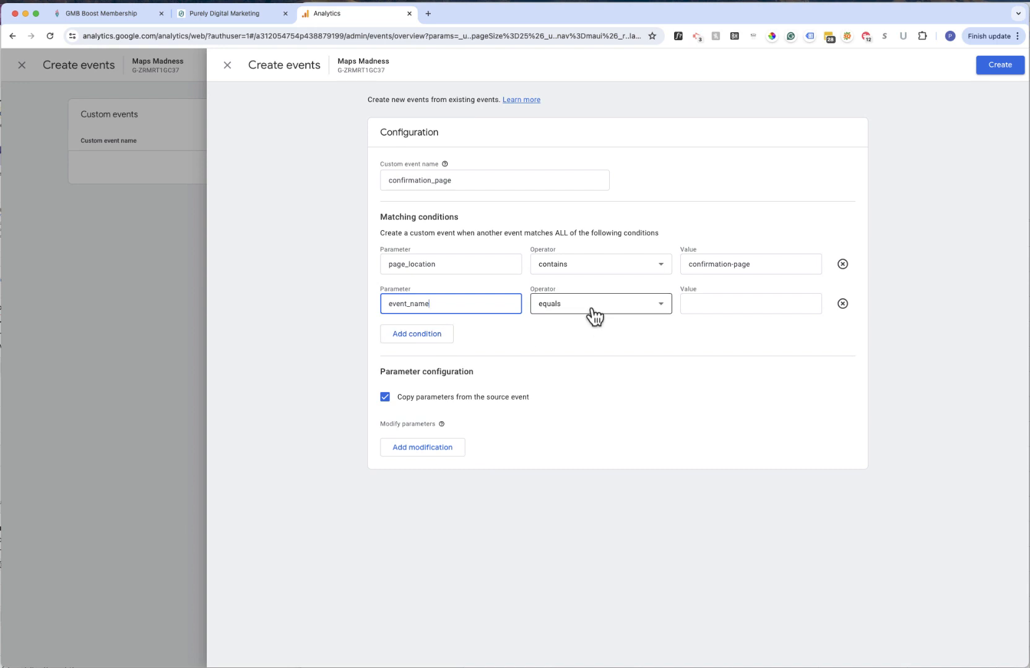
left_click(752, 311)
type("page")
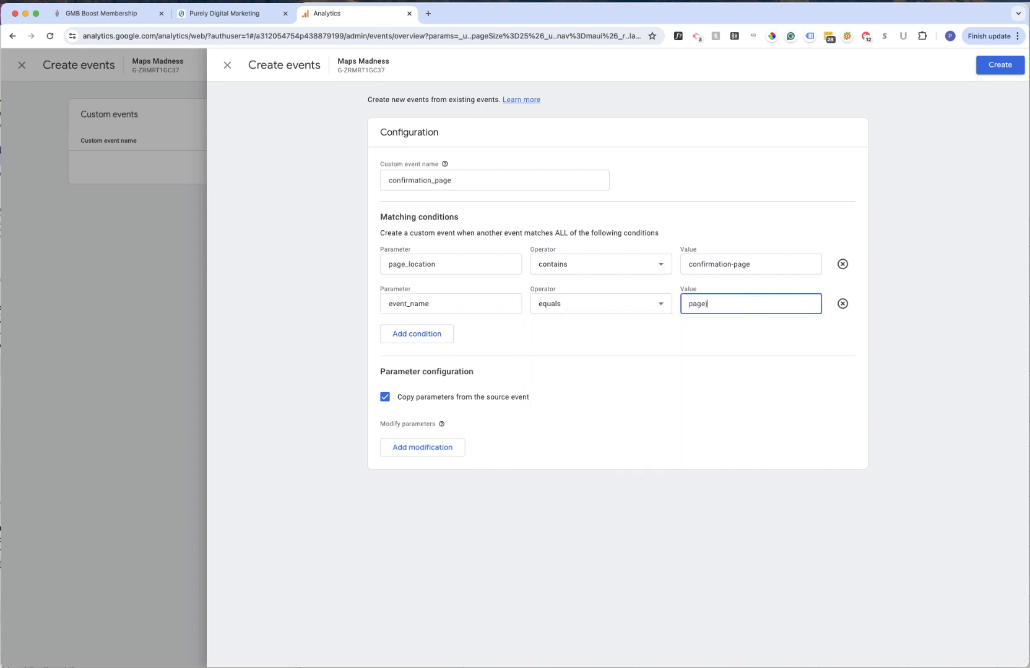
type("_view")
left_click(994, 71)
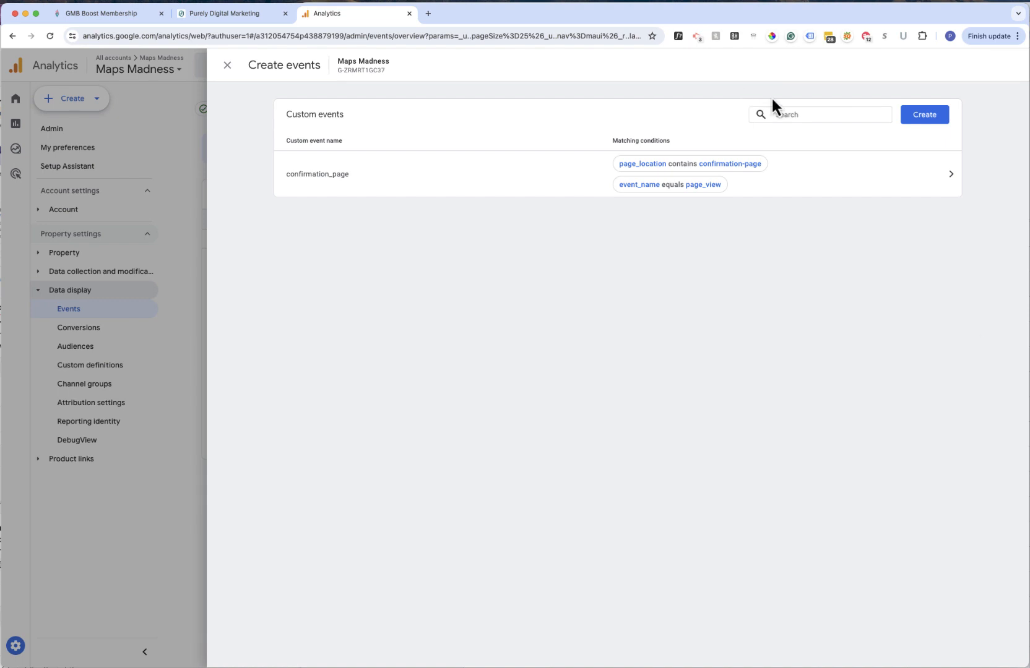
- Start another custom event named phone_calls with the matching condition event_name equals click
left_click(948, 115)
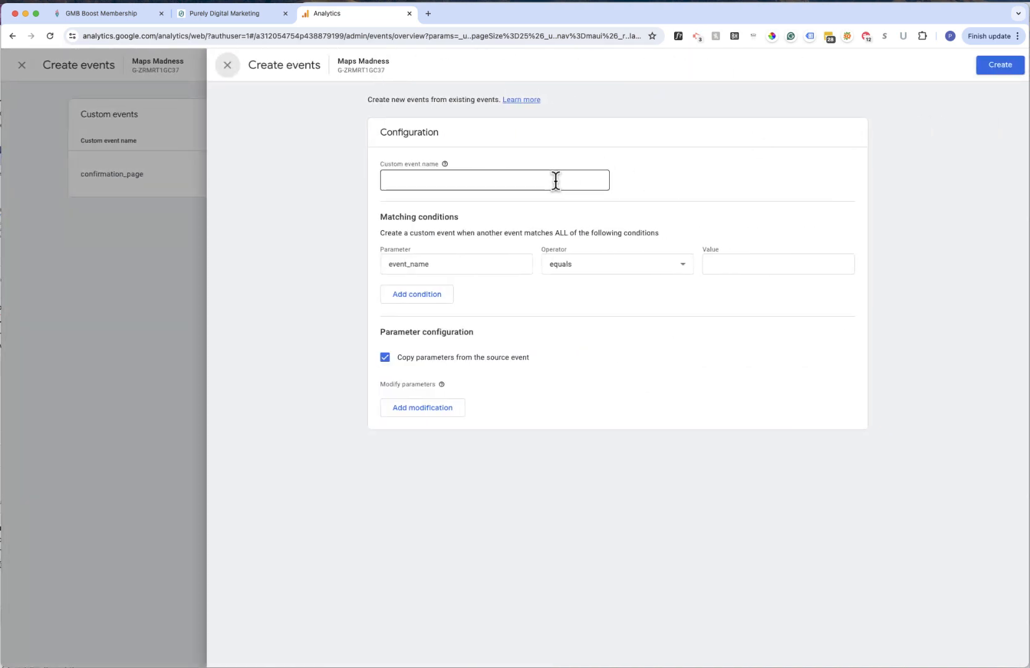
left_click(555, 180)
type("phone_calls")
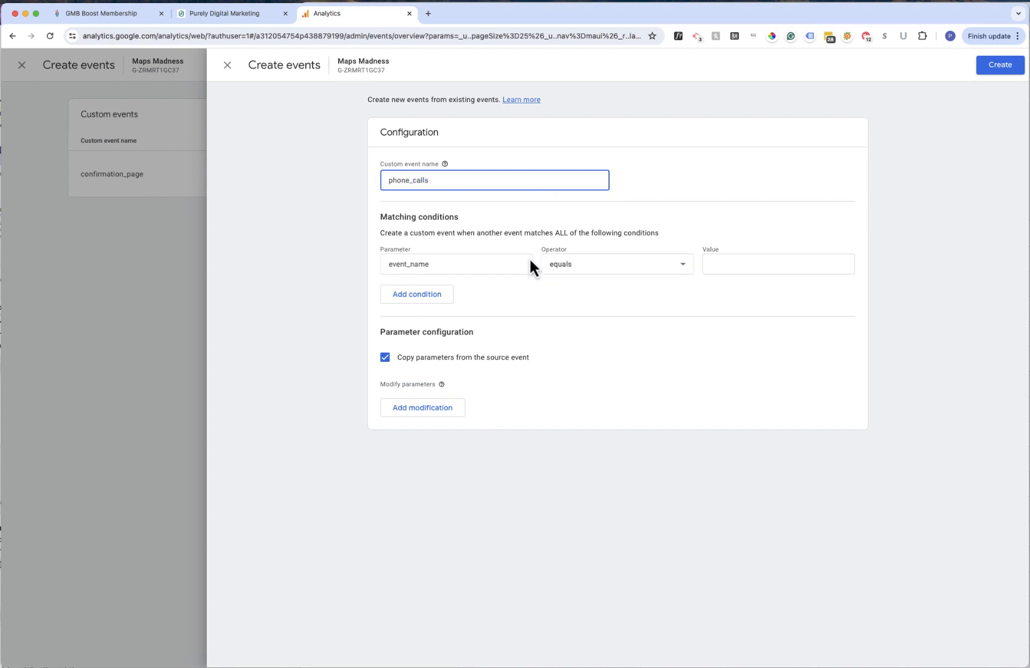
left_click(459, 266)
left_click(453, 296)
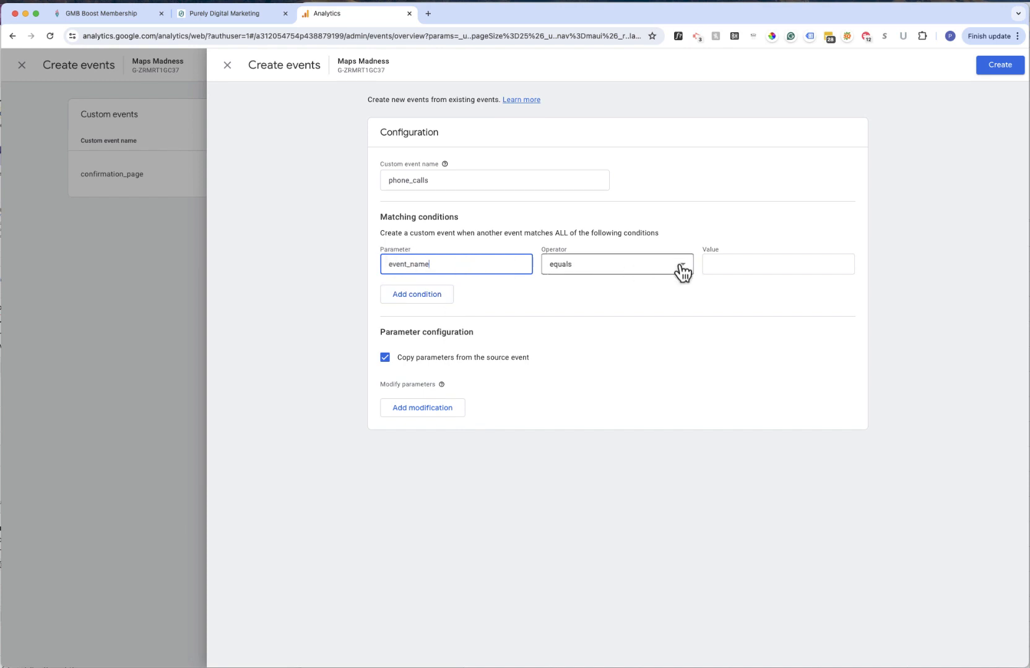
left_click(746, 265)
type("click")
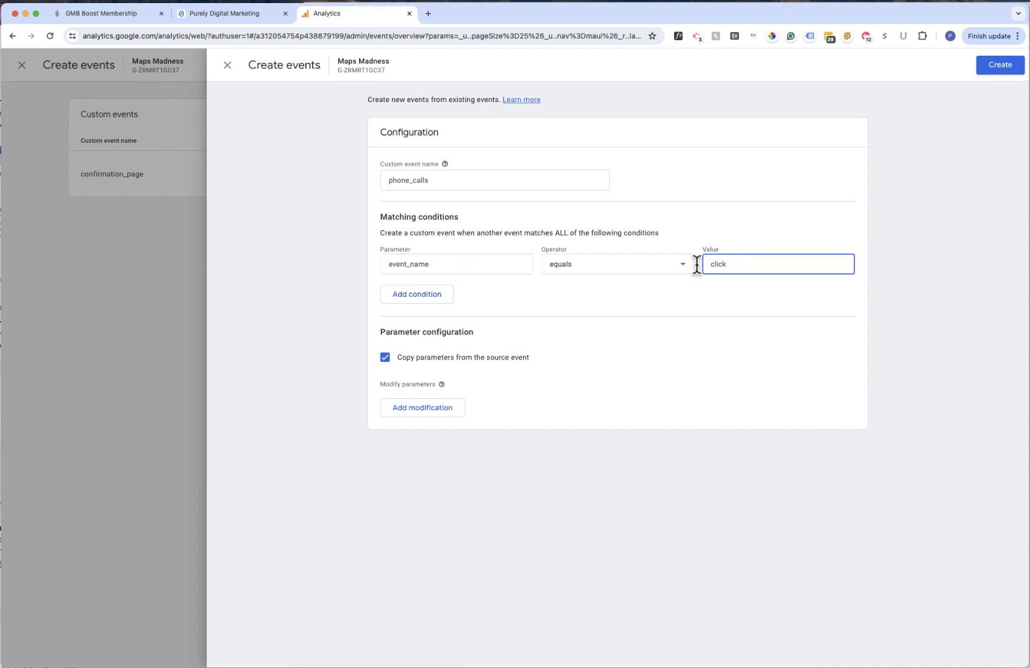
- Add a second matching condition, link_url contains tel:, and create the phone_calls event
left_click(456, 306)
left_click(445, 297)
left_click(447, 309)
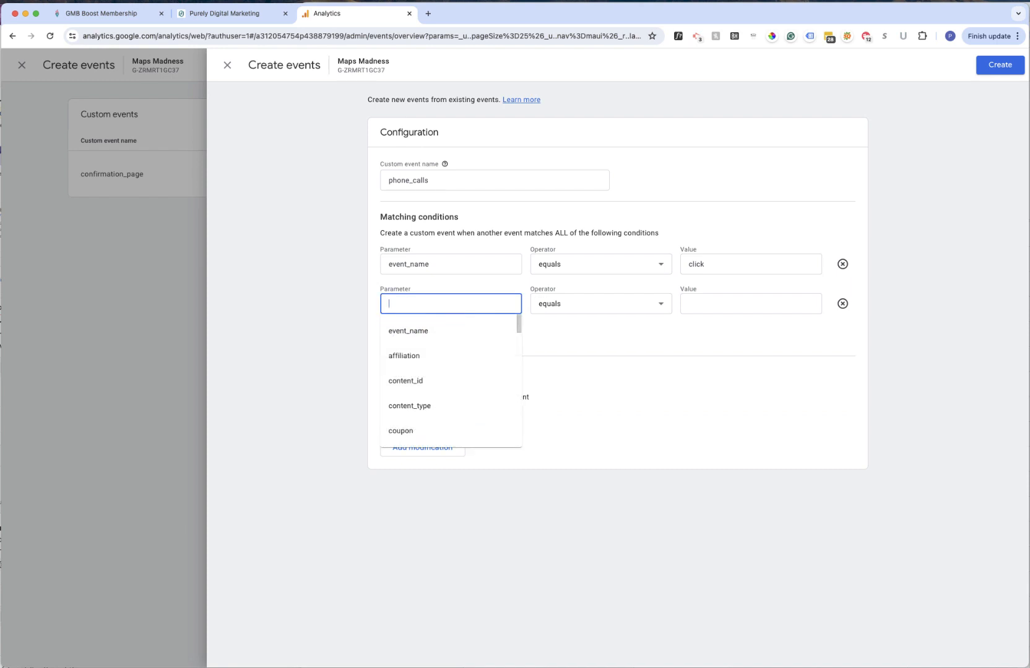
type("link")
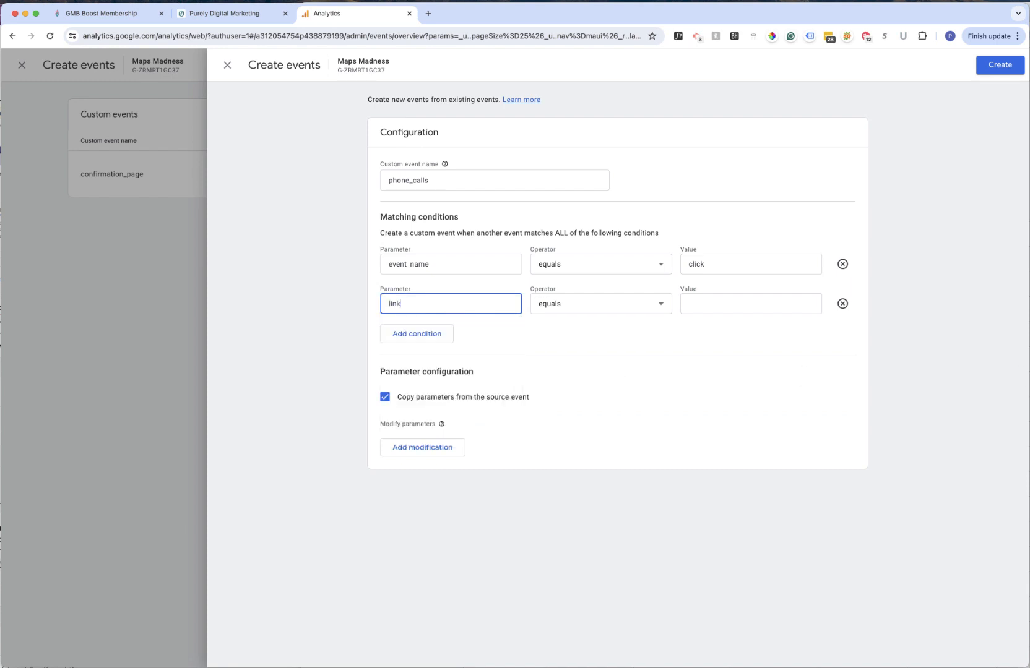
type("_url")
key("Tab")
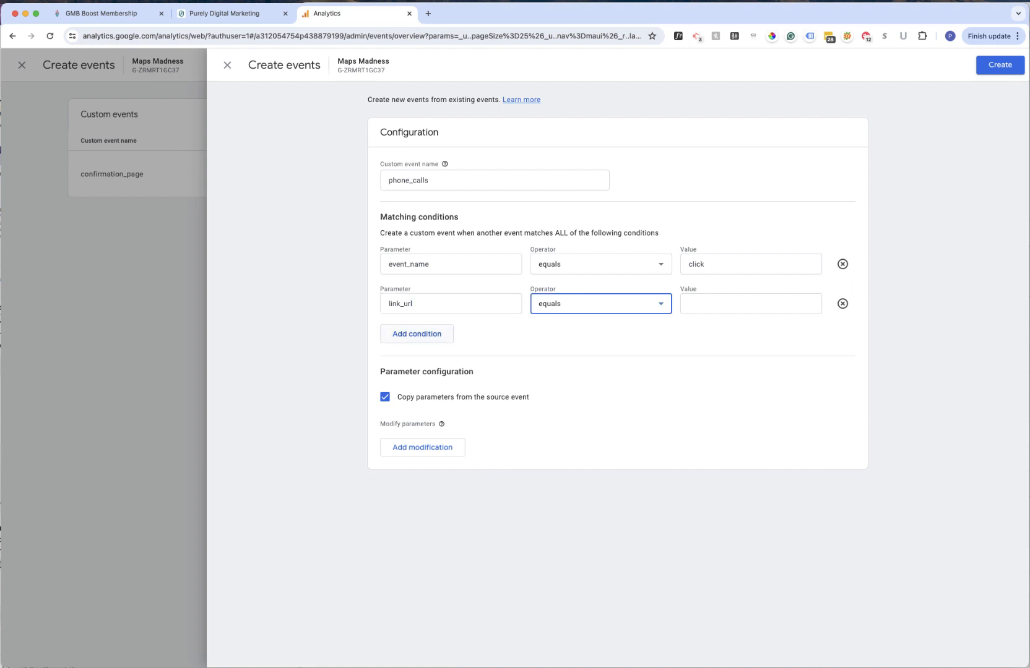
key("Down")
left_click(713, 311)
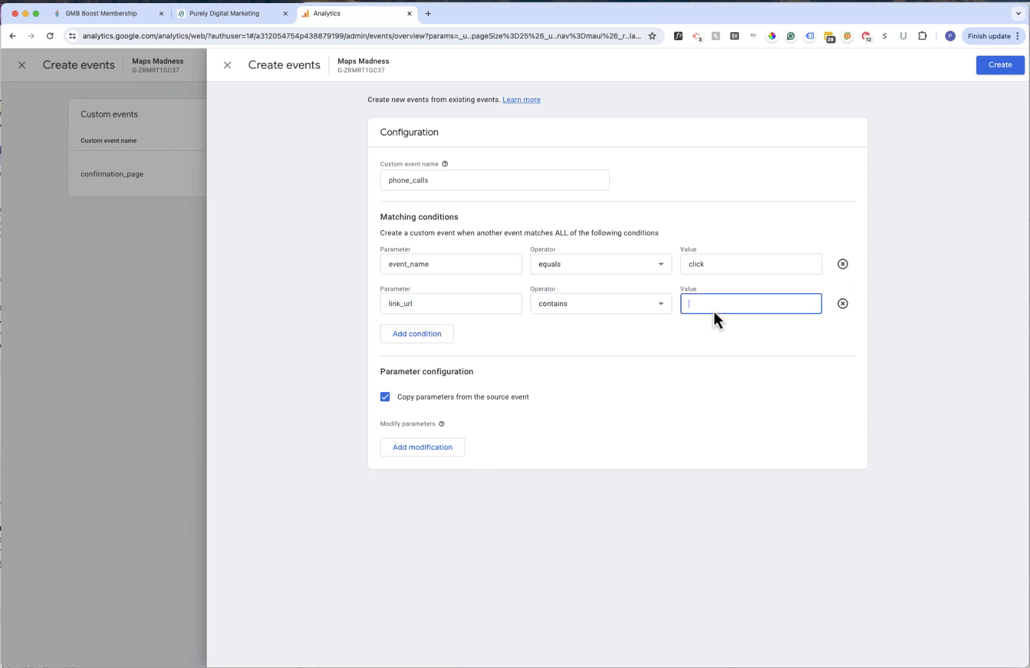
type("tel:")
left_click(703, 360)
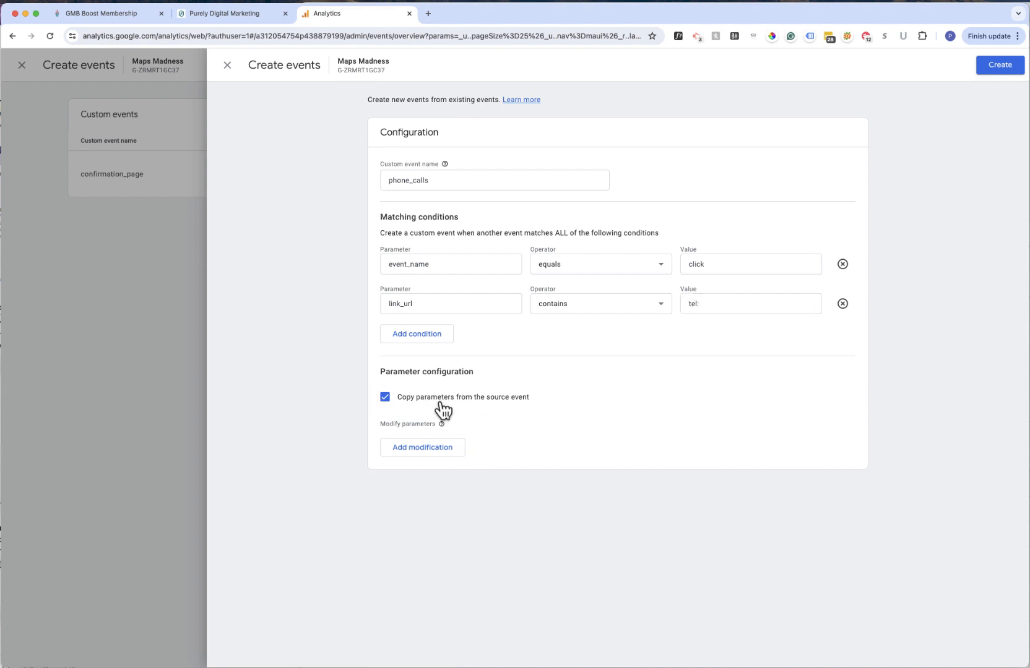
left_click(992, 69)
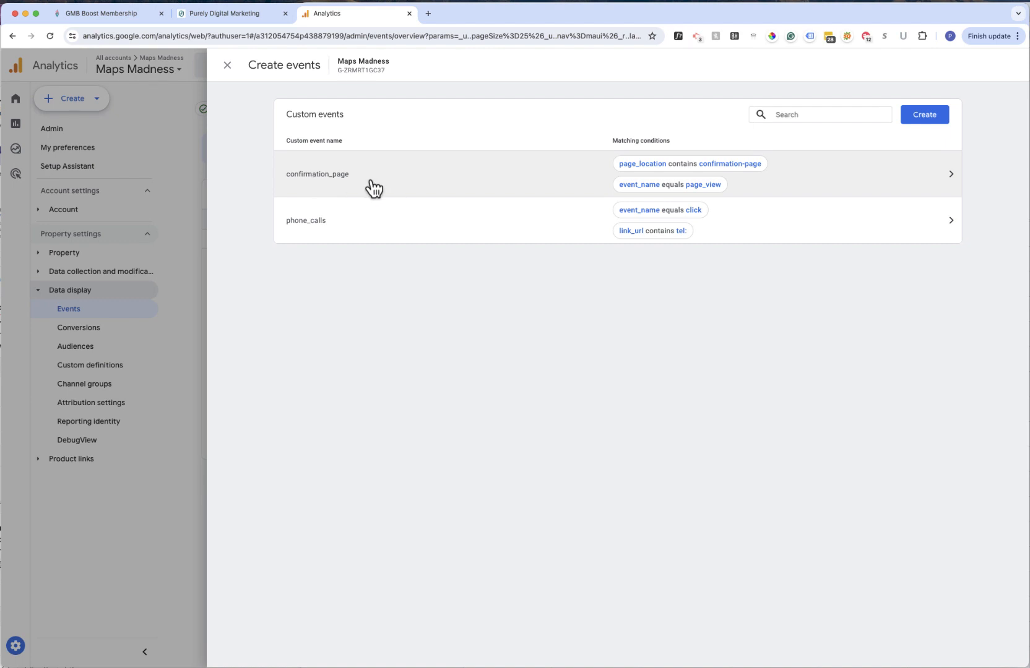
- Copy the name of the confirmation_page custom event and leave the custom events without changing them
left_click_drag(363, 179, 290, 178)
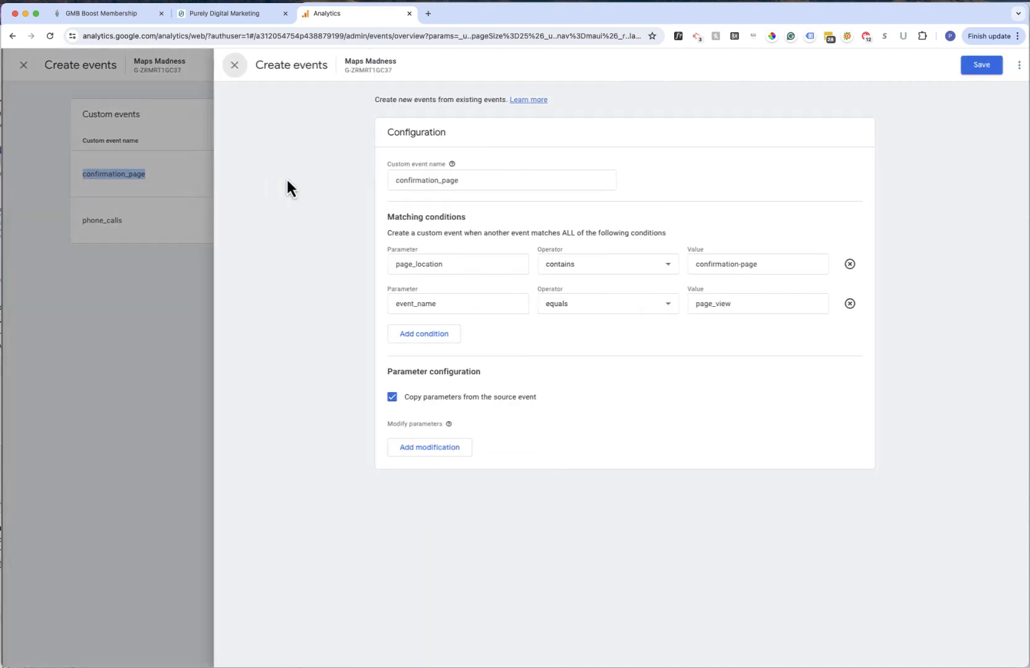
double_click(464, 179)
key("super+c")
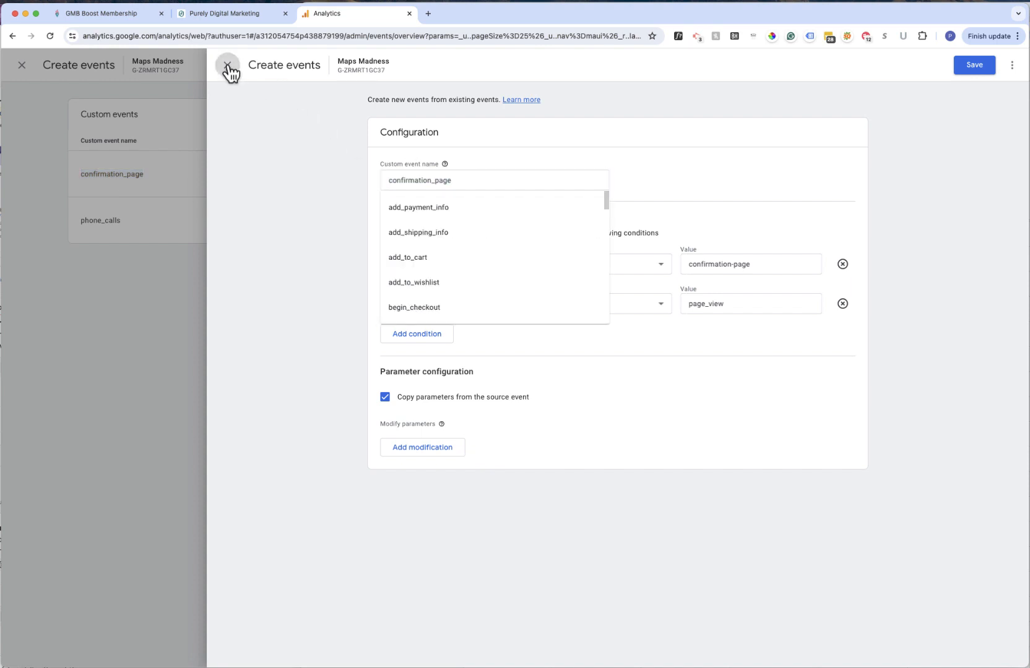
left_click(228, 66)
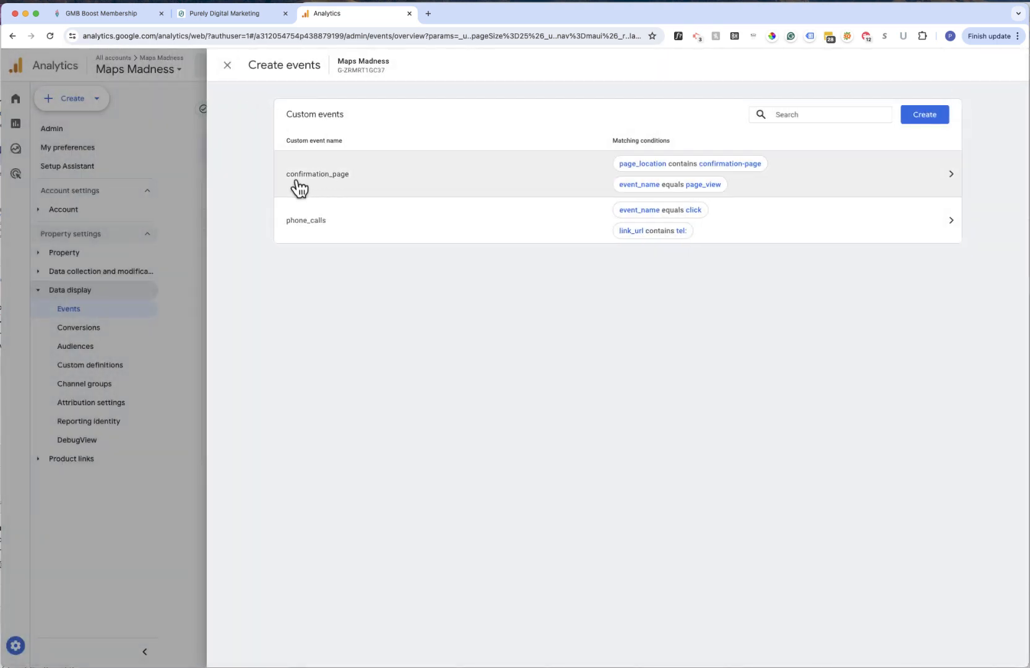
left_click(228, 69)
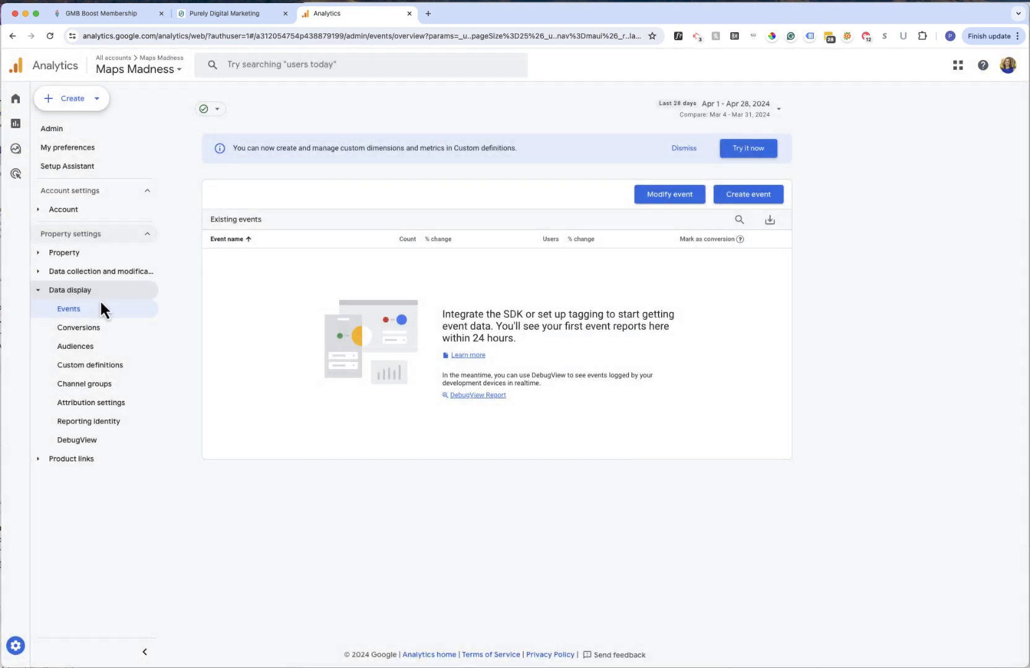
- Create and save a new conversion event named confirmation_page in the property's conversions
left_click(97, 333)
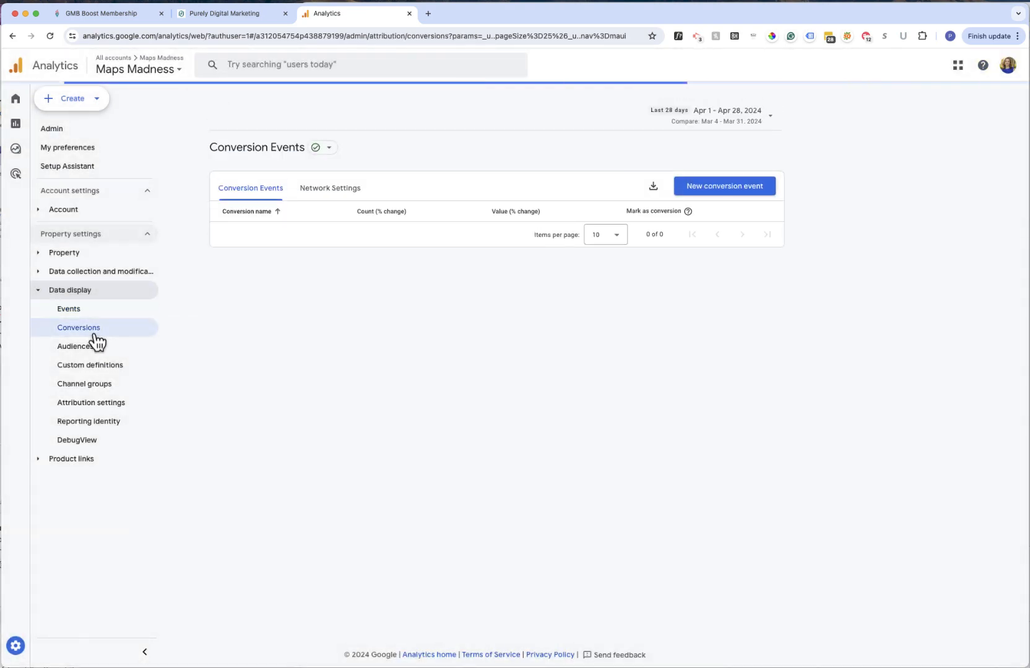
left_click(694, 192)
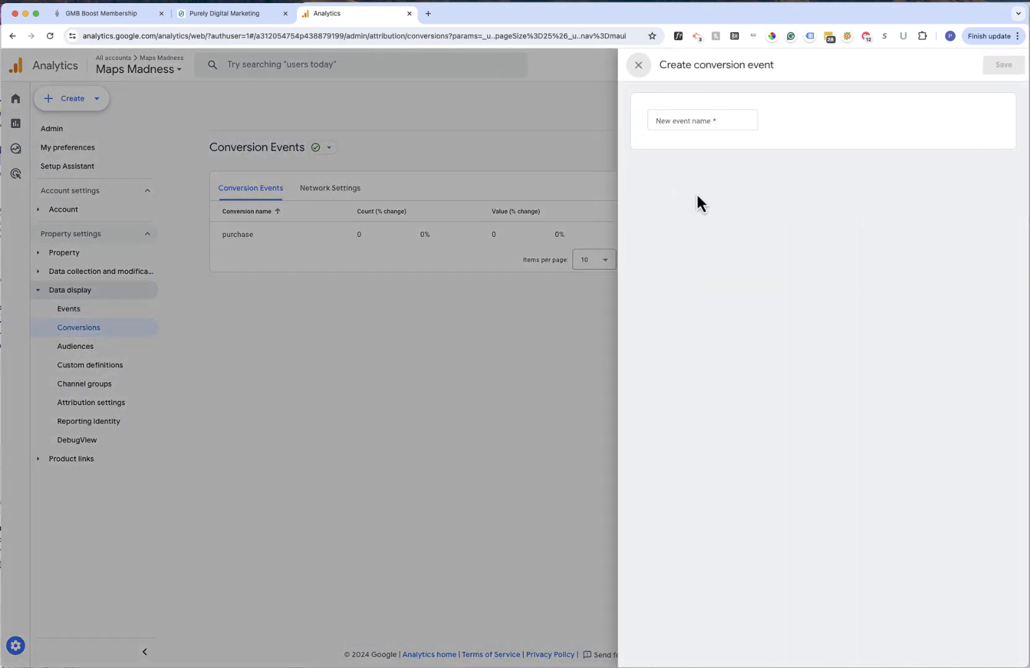
left_click(701, 119)
key("super+v")
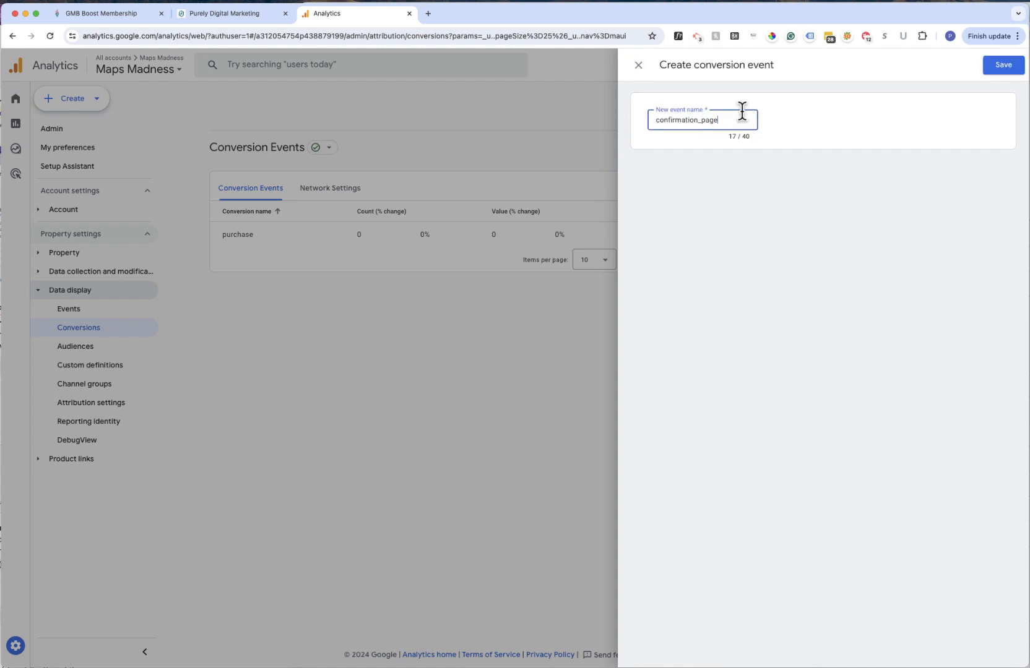
left_click(991, 70)
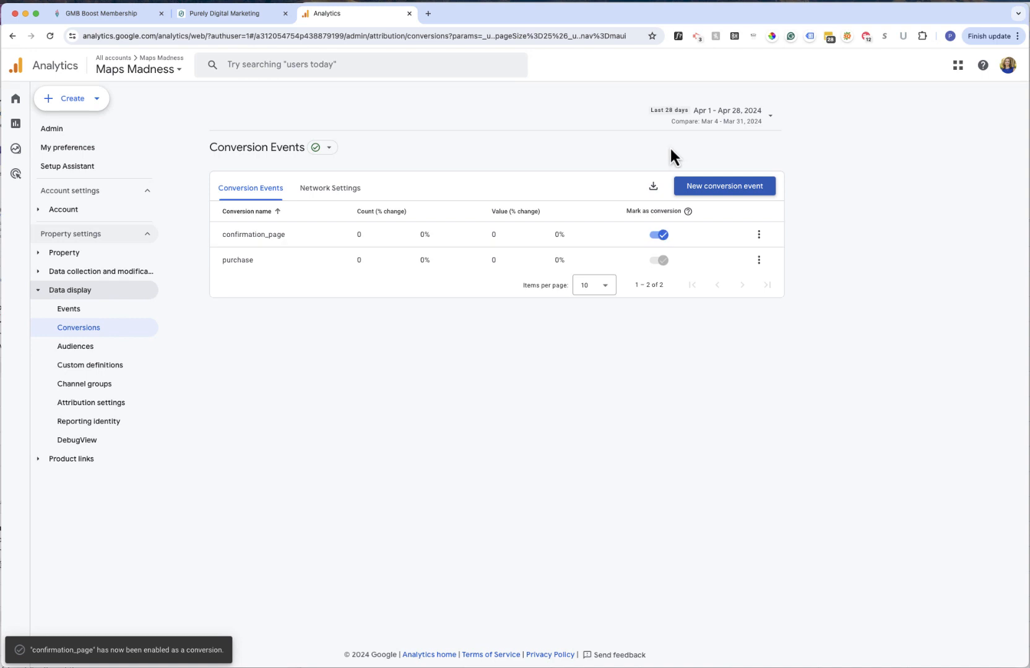
- Create and save a second conversion event named phone_calls
left_click(709, 185)
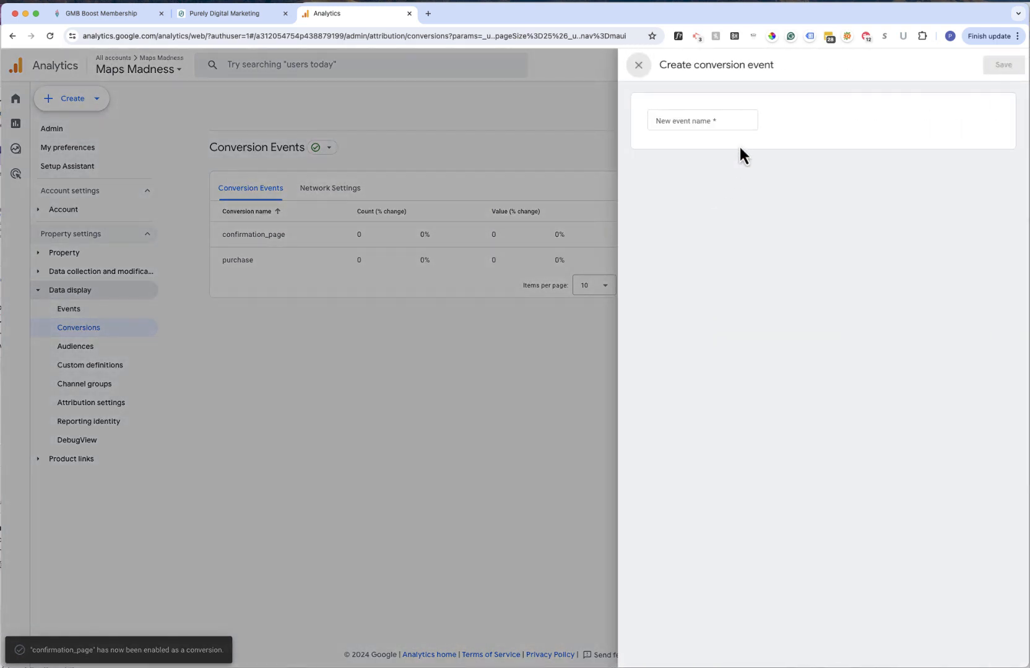
type("phonec")
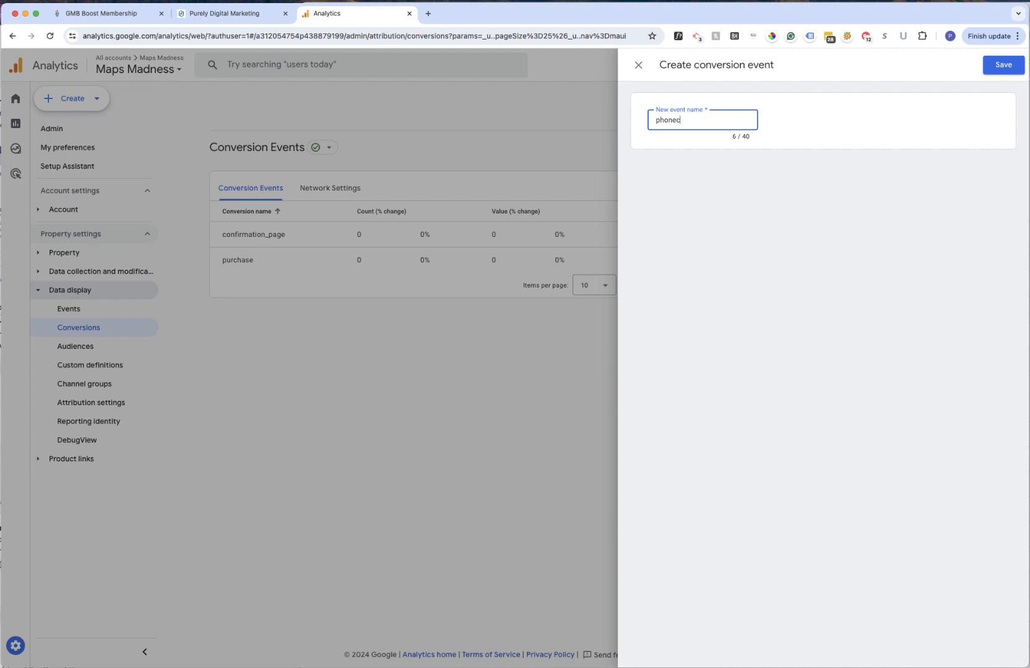
key("BackSpace")
type("_calls")
left_click(1003, 65)
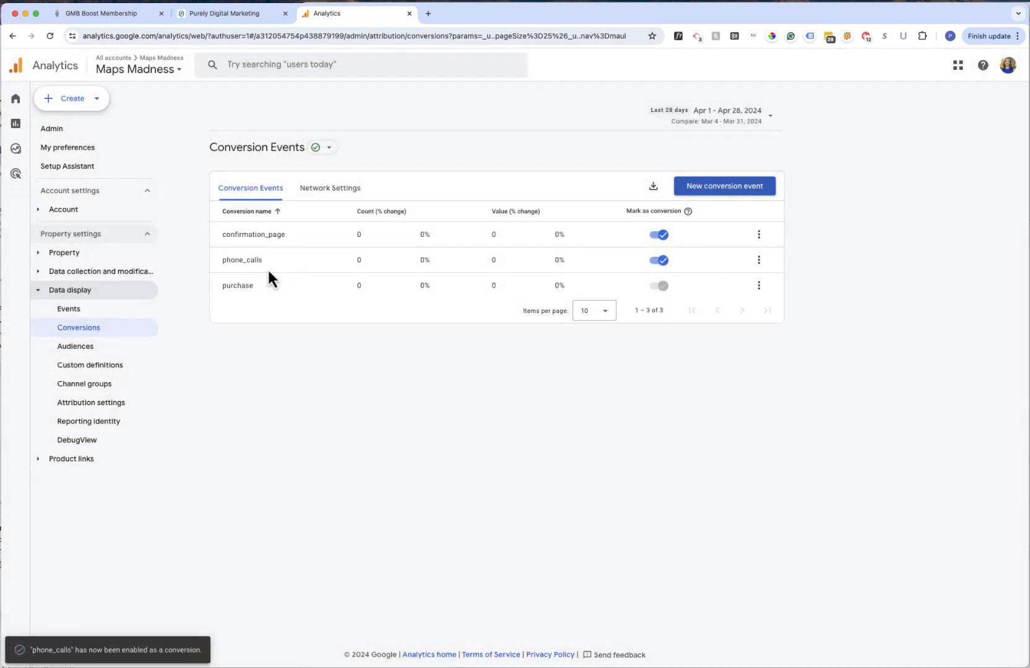
- Compare the custom event names with the conversion event names and return to the conversions
left_click(118, 309)
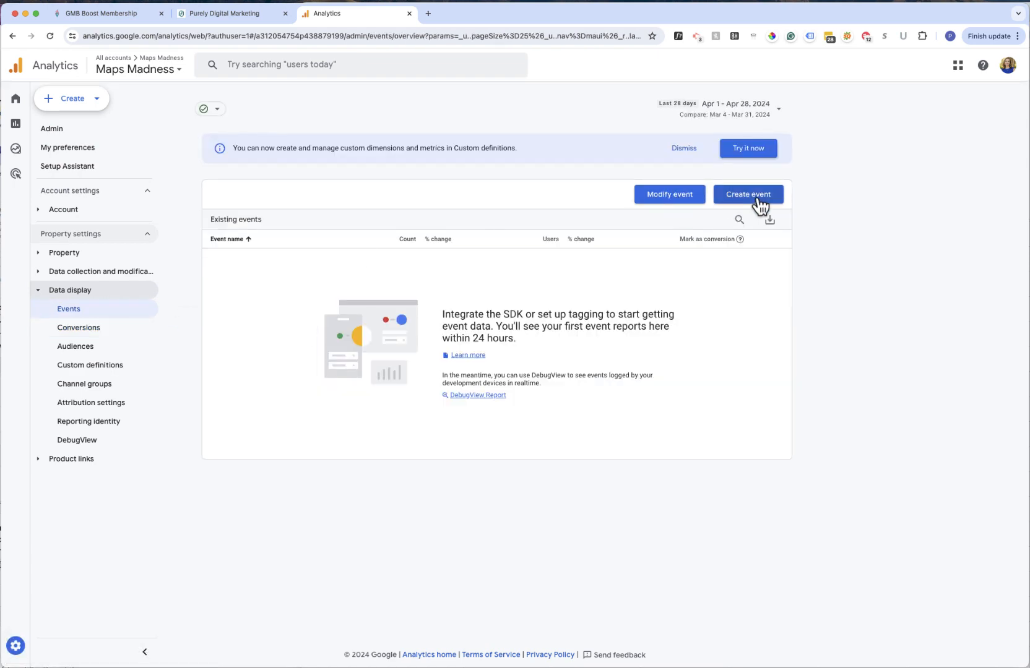
left_click(753, 195)
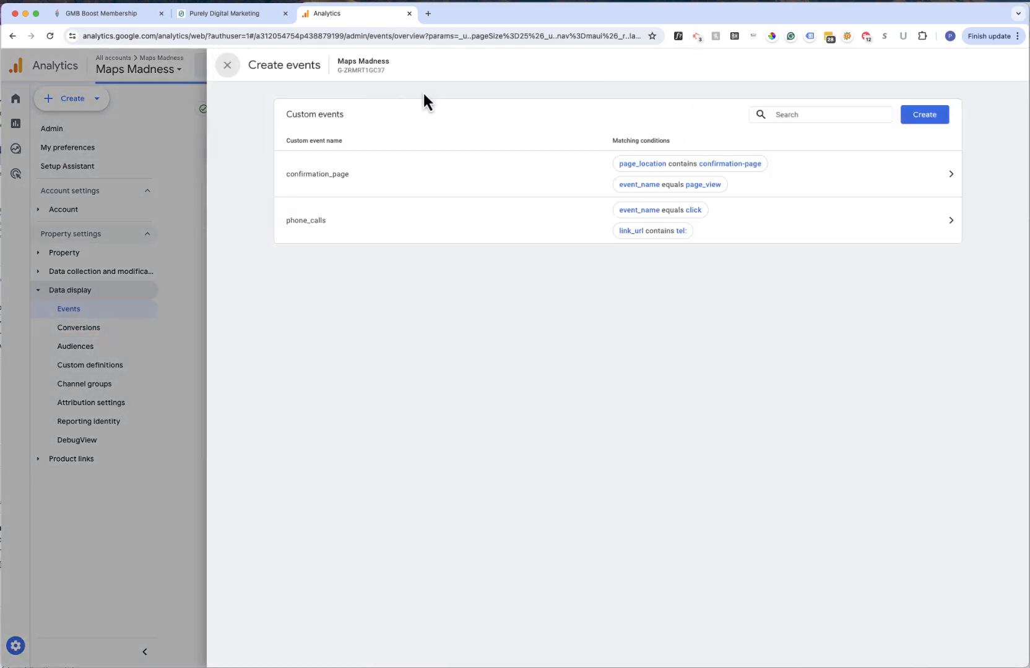
left_click(227, 65)
left_click(122, 334)
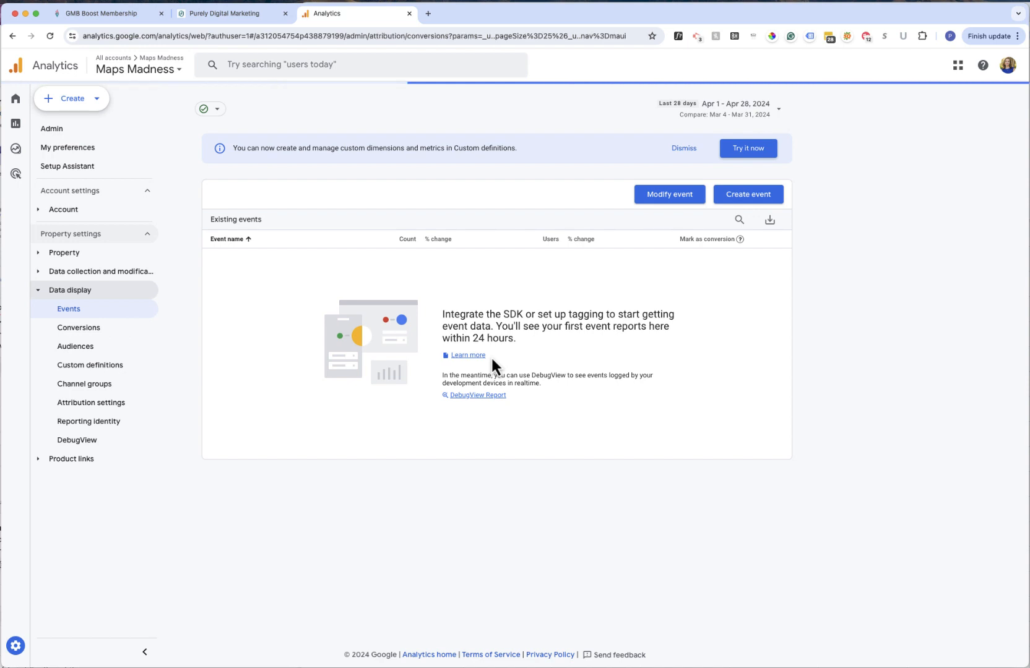